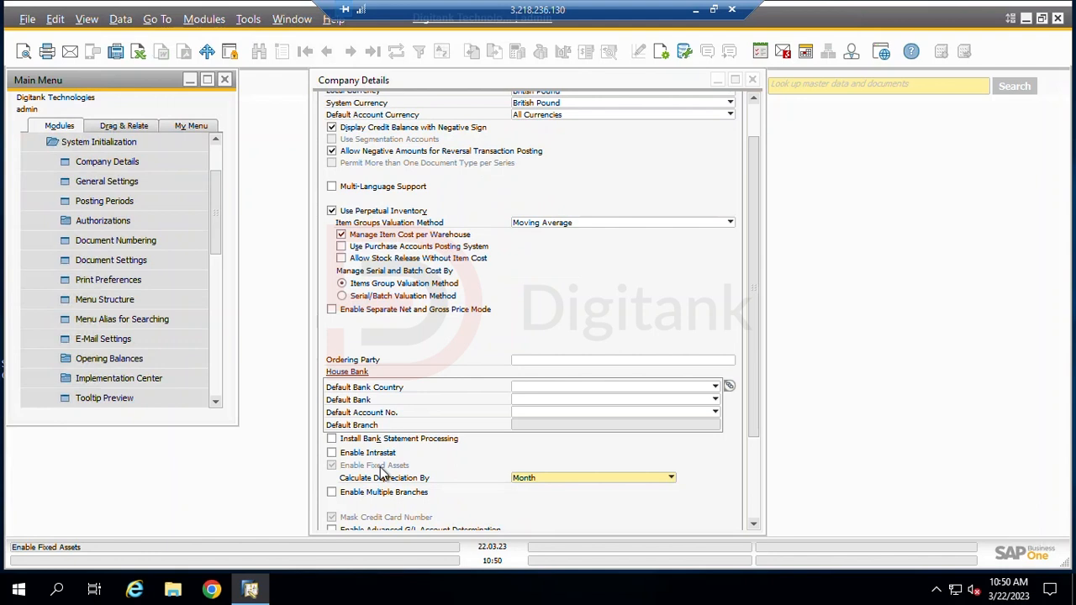
Step: Review the Calculate Depreciation By options under Enable Fixed Assets in Company Details, leaving them as they are, and close the window
{"action": "scroll", "coordinate": [380, 467], "scroll_direction": "down", "scroll_amount": 3}
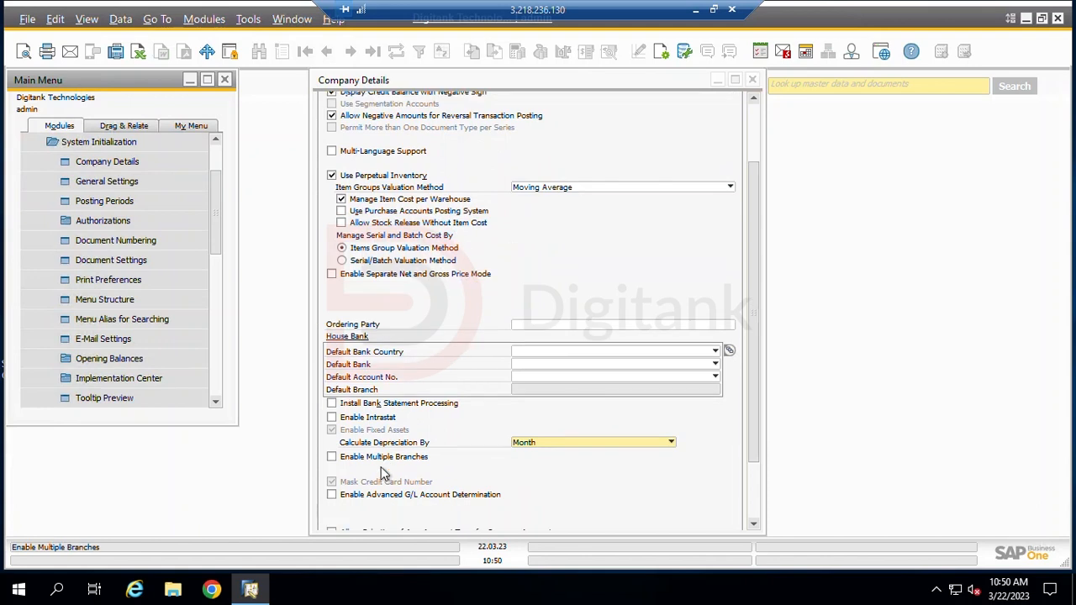
{"action": "left_click", "coordinate": [671, 442]}
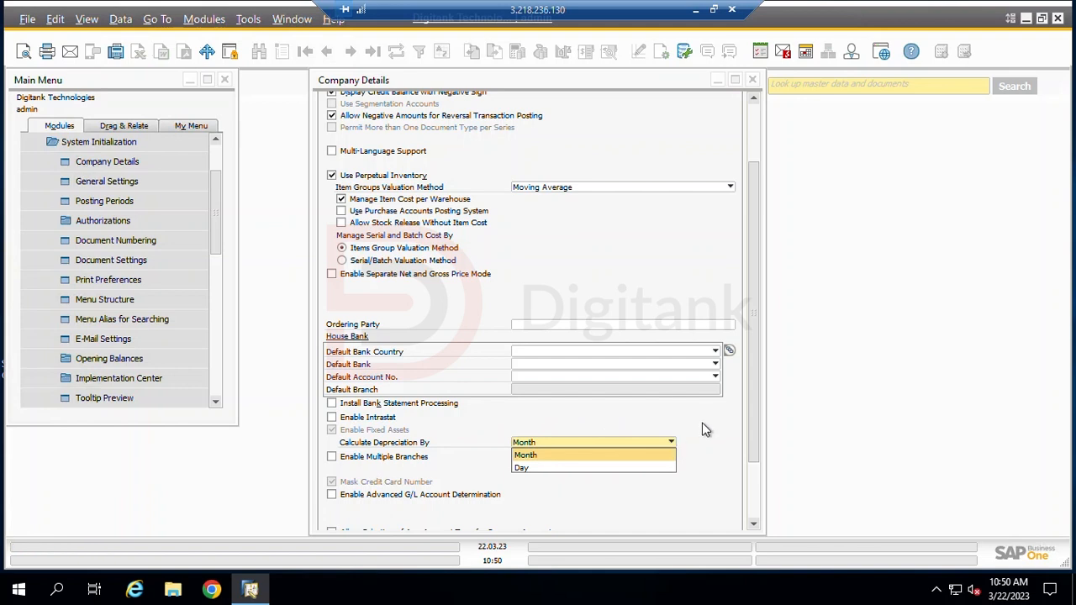
{"action": "left_click", "coordinate": [751, 79]}
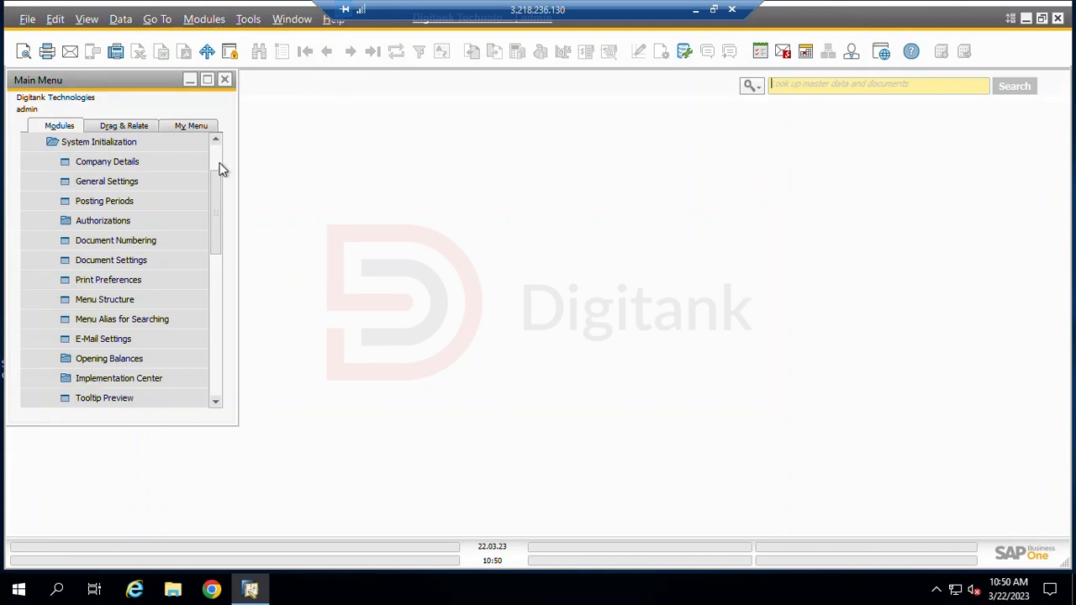
Step: Open the Account Determination setup for fixed assets within the Financials setup of Administration
{"action": "scroll", "coordinate": [221, 170], "scroll_direction": "up", "scroll_amount": 2}
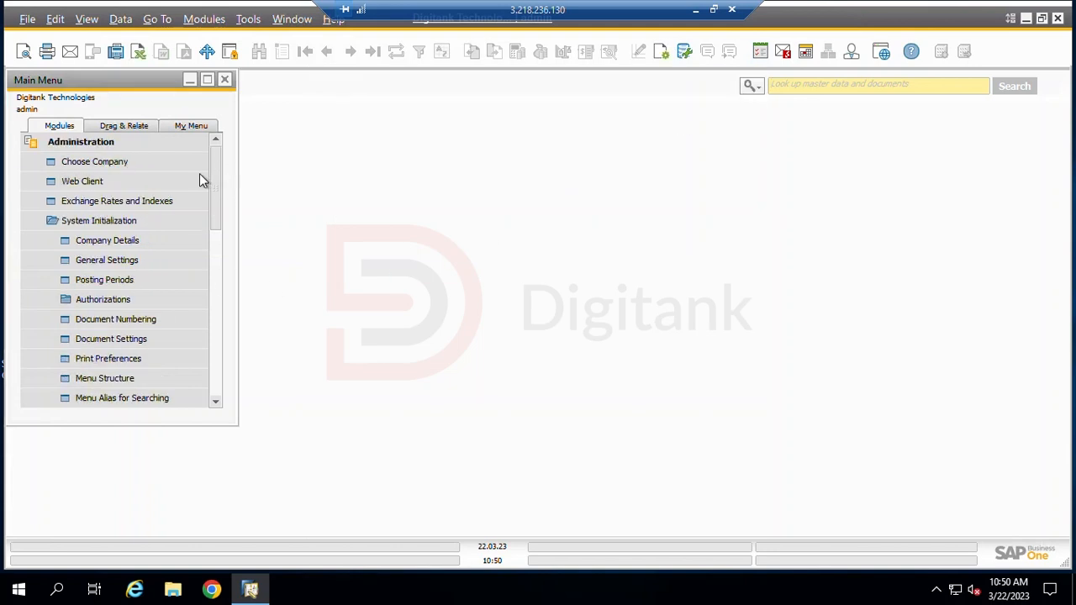
{"action": "left_click", "coordinate": [155, 217]}
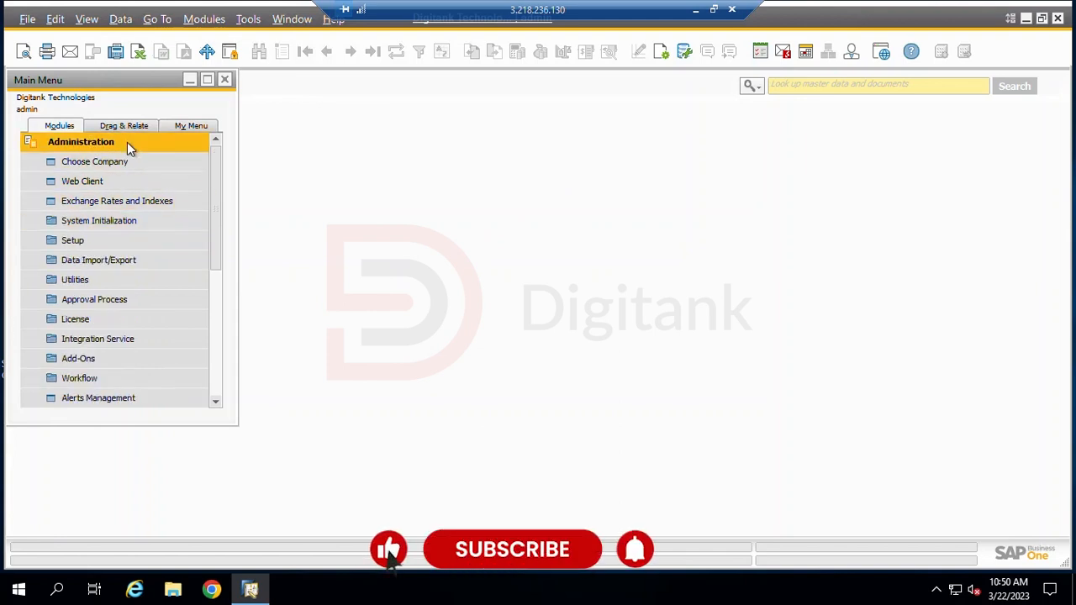
{"action": "left_click", "coordinate": [106, 243]}
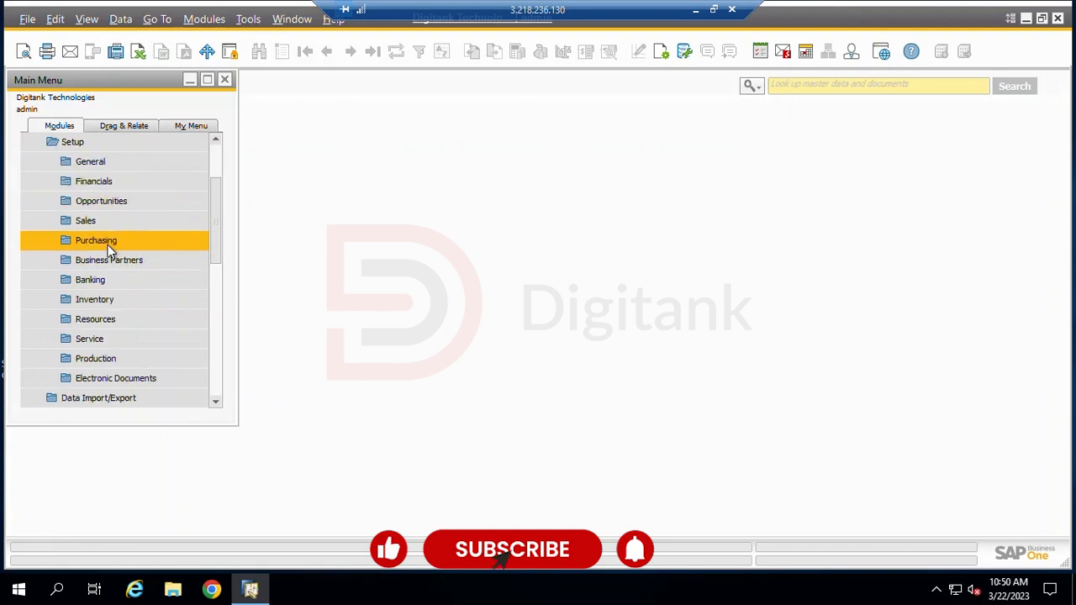
{"action": "left_click", "coordinate": [122, 184]}
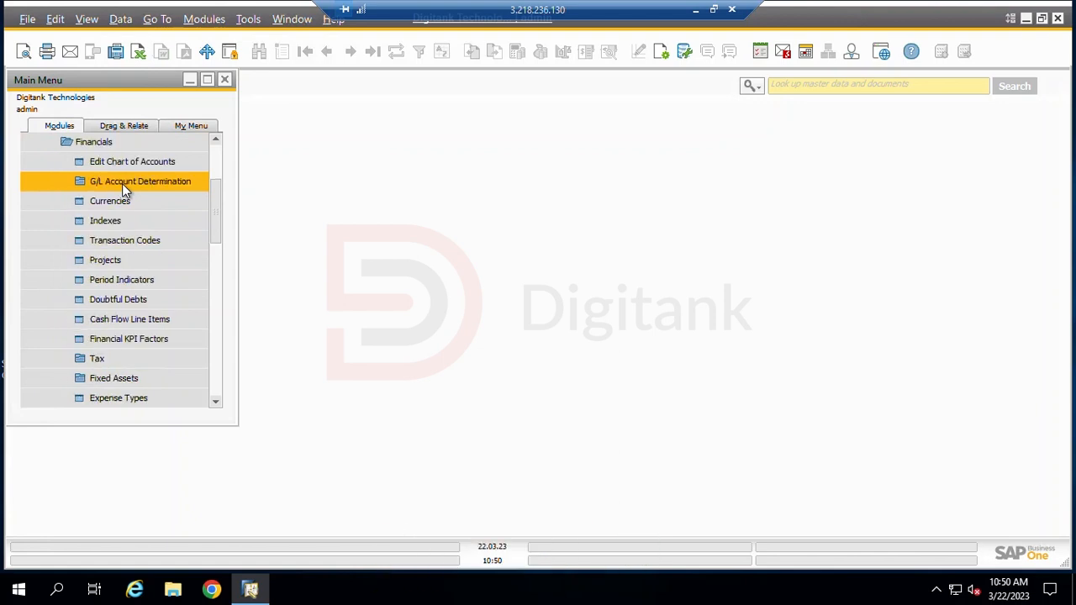
{"action": "left_click", "coordinate": [154, 378]}
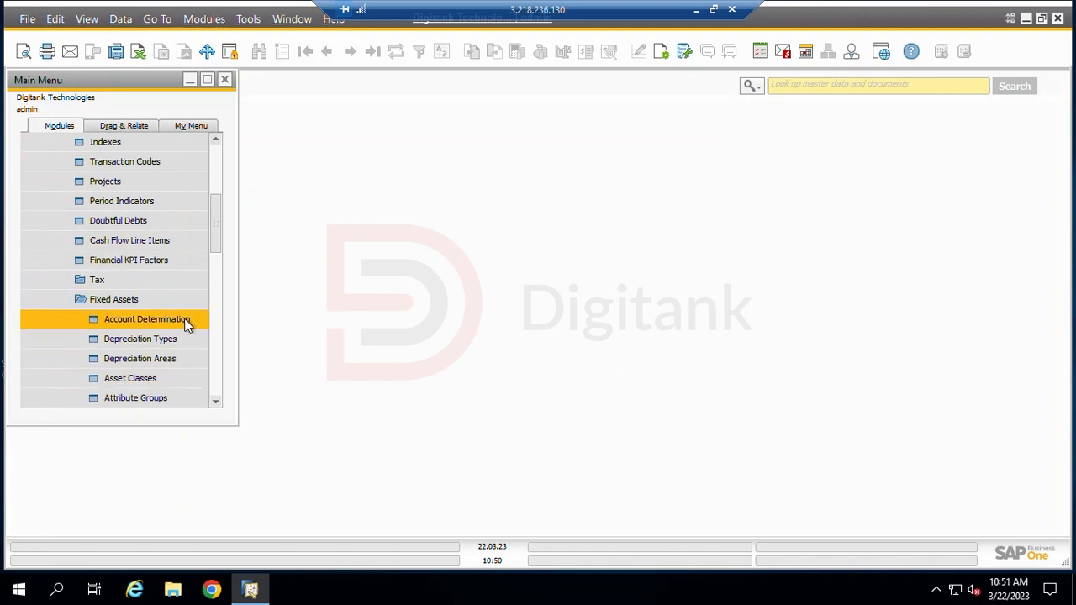
{"action": "left_click", "coordinate": [197, 379]}
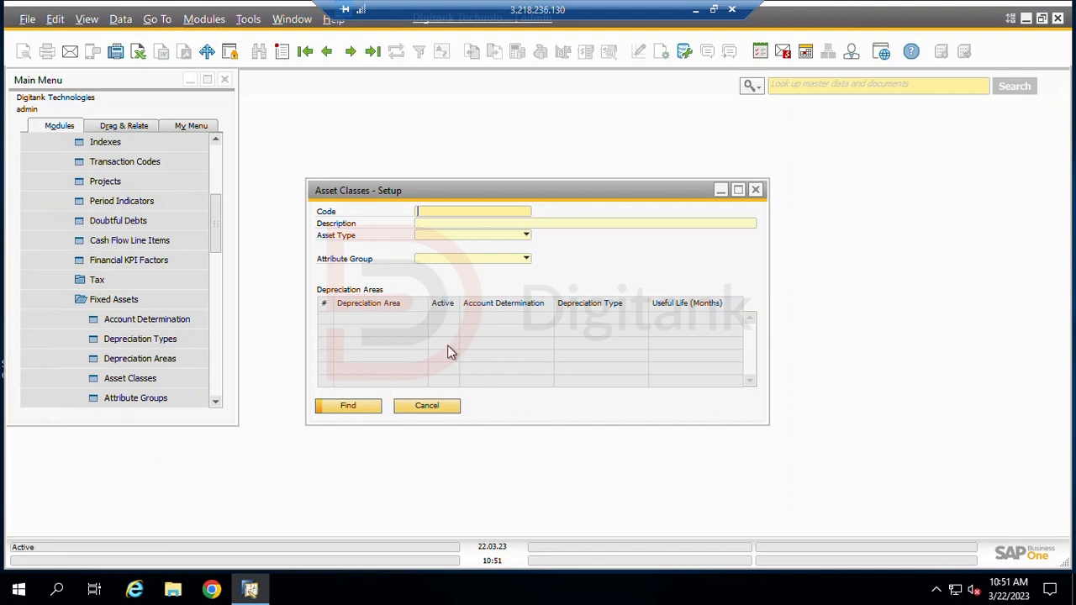
{"action": "left_click", "coordinate": [435, 407]}
{"action": "left_click", "coordinate": [194, 323]}
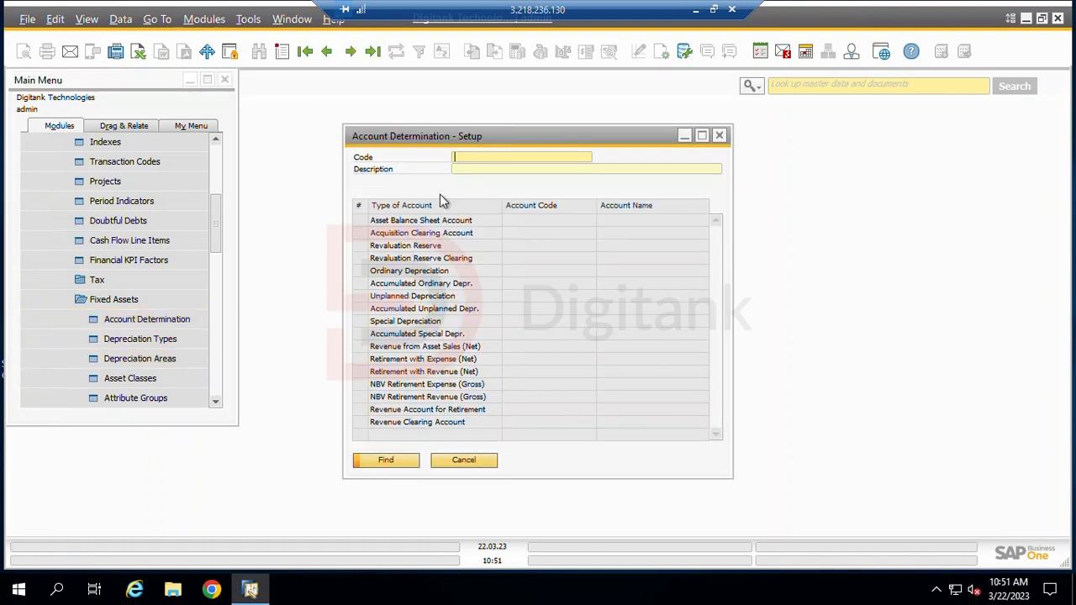
Step: Start a new account determination record with the code PM and the description Plant and Machinery
{"action": "left_click", "coordinate": [282, 54]}
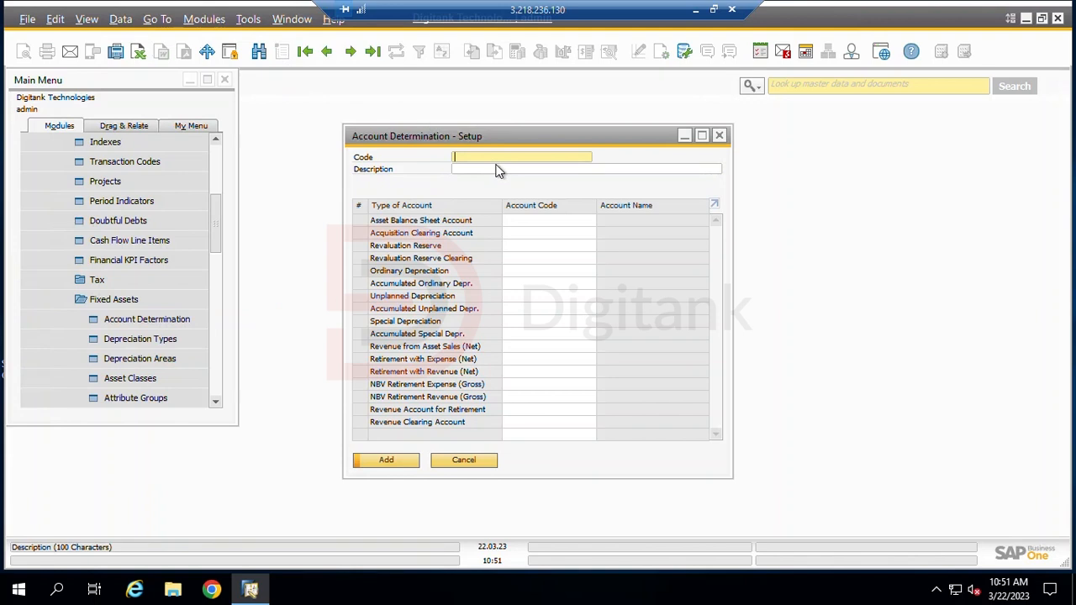
{"action": "type", "text": "PM"}
{"action": "key", "text": "Tab"}
{"action": "type", "text": "Plant anf M"}
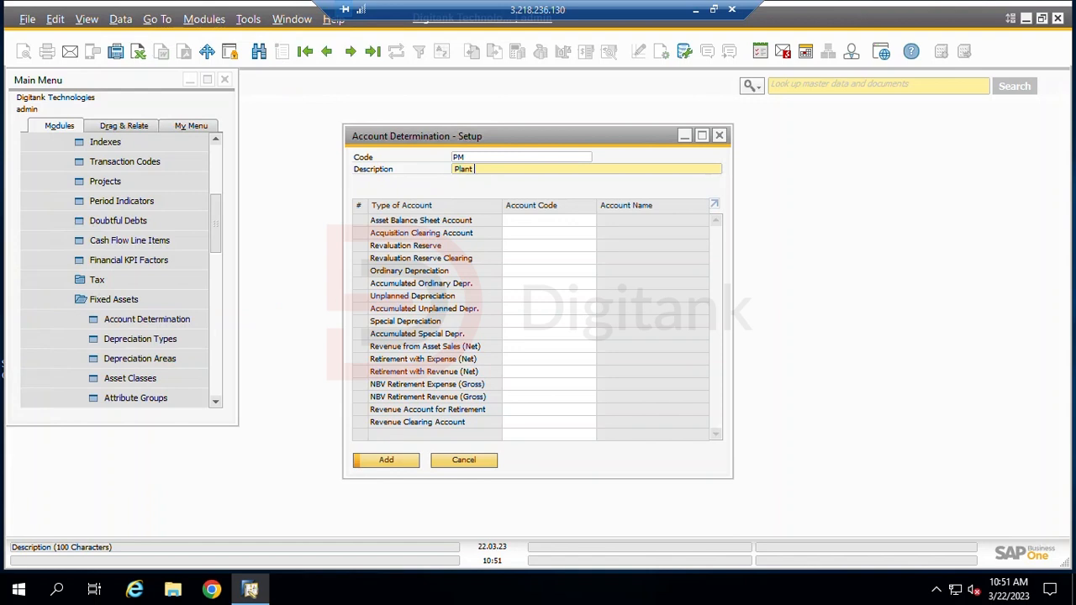
{"action": "key", "text": "BackSpace"}
{"action": "key", "text": "BackSpace"}
{"action": "key", "text": "BackSpace"}
{"action": "type", "text": "d Machinery"}
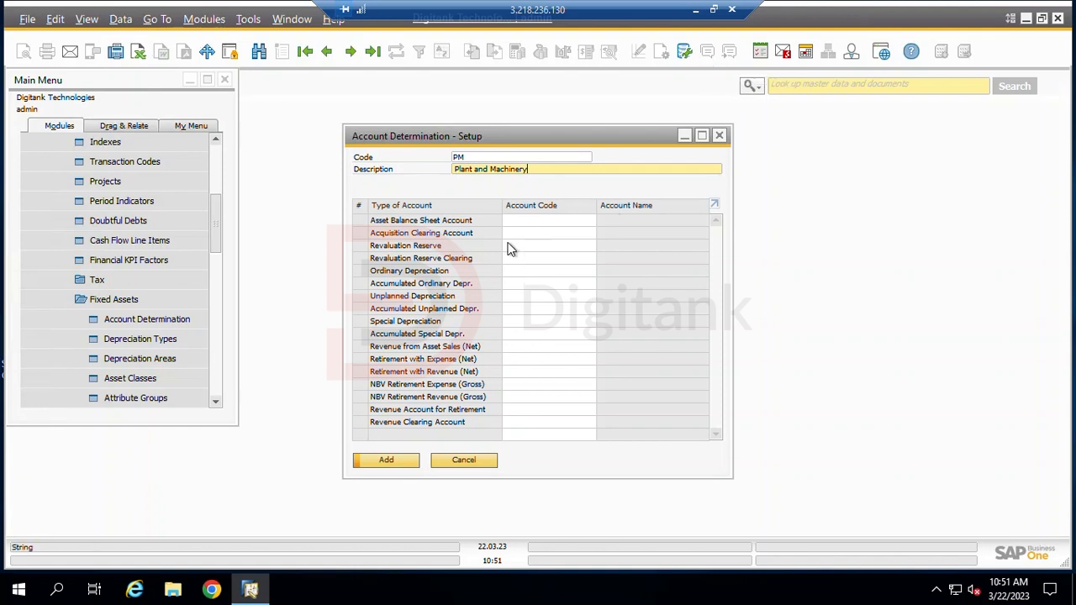
Step: Assign account 110009 Plant and Machinery as the Asset Balance Sheet Account
{"action": "left_click", "coordinate": [589, 221]}
{"action": "left_click", "coordinate": [592, 220]}
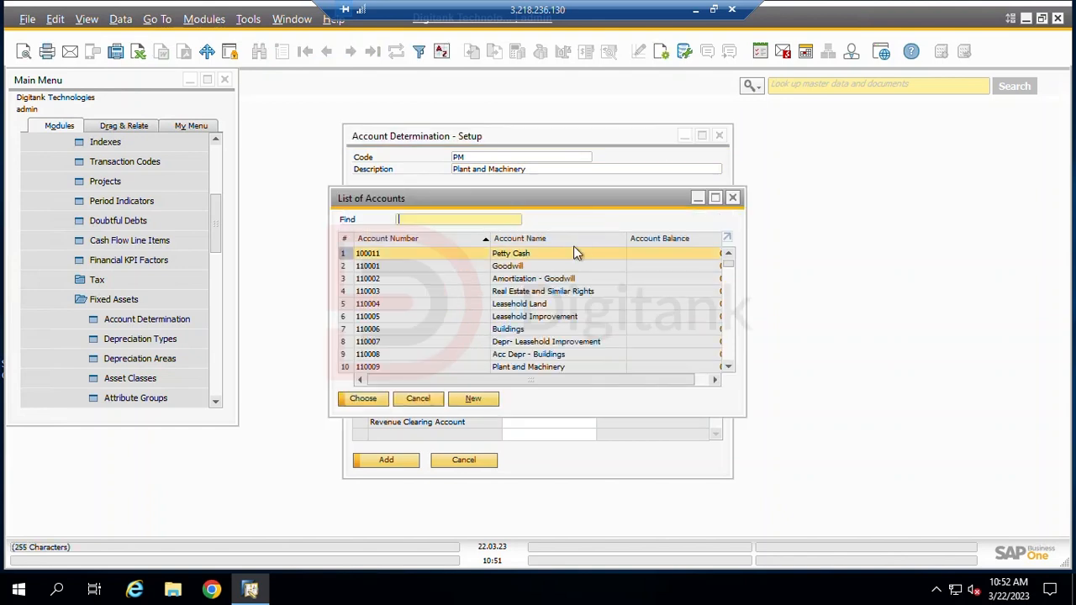
{"action": "left_click", "coordinate": [455, 366]}
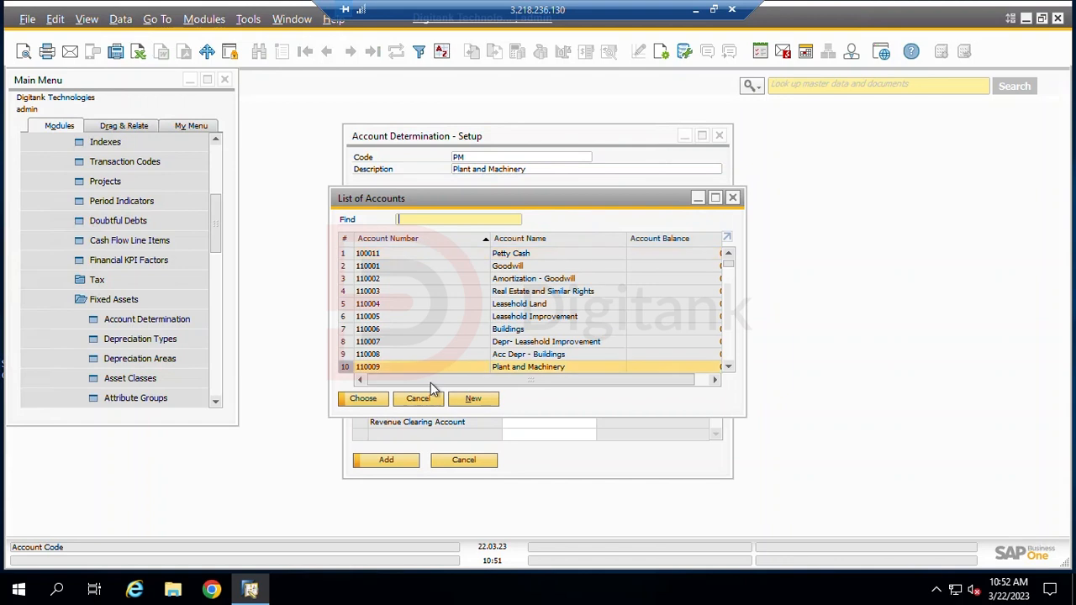
{"action": "left_click", "coordinate": [381, 399]}
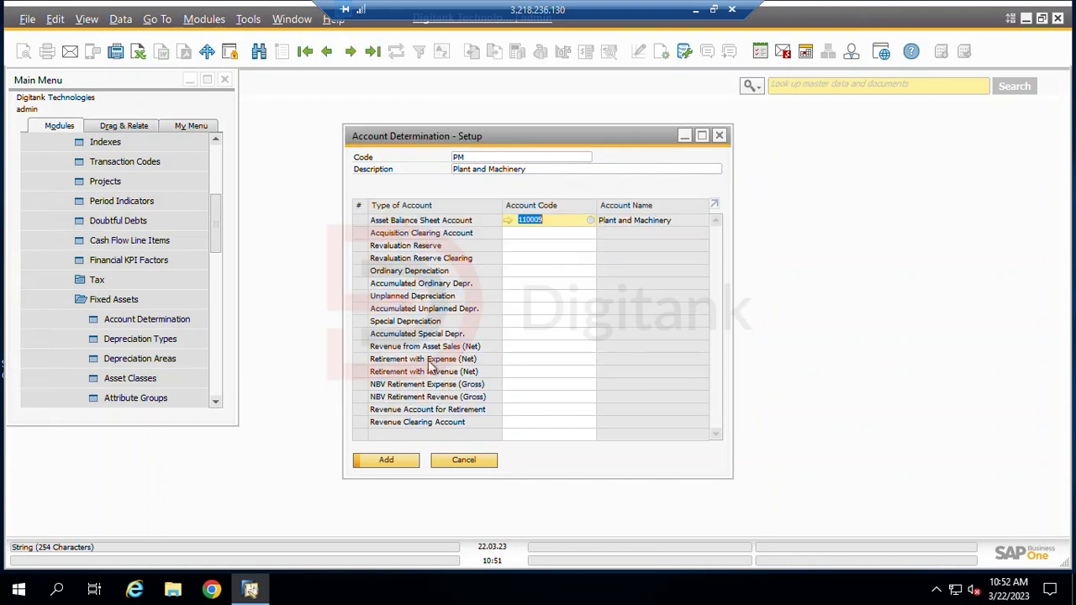
Step: Find account 620002 Plant and Machinery Depr Exp among the accounts and assign it to Ordinary Depreciation
{"action": "left_click", "coordinate": [583, 271]}
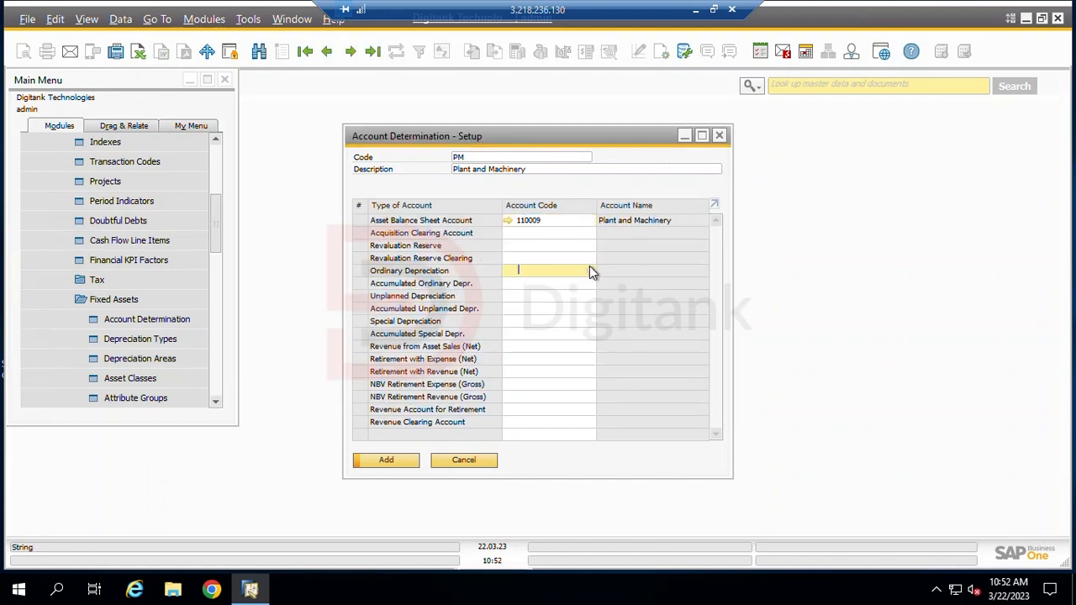
{"action": "left_click", "coordinate": [590, 267]}
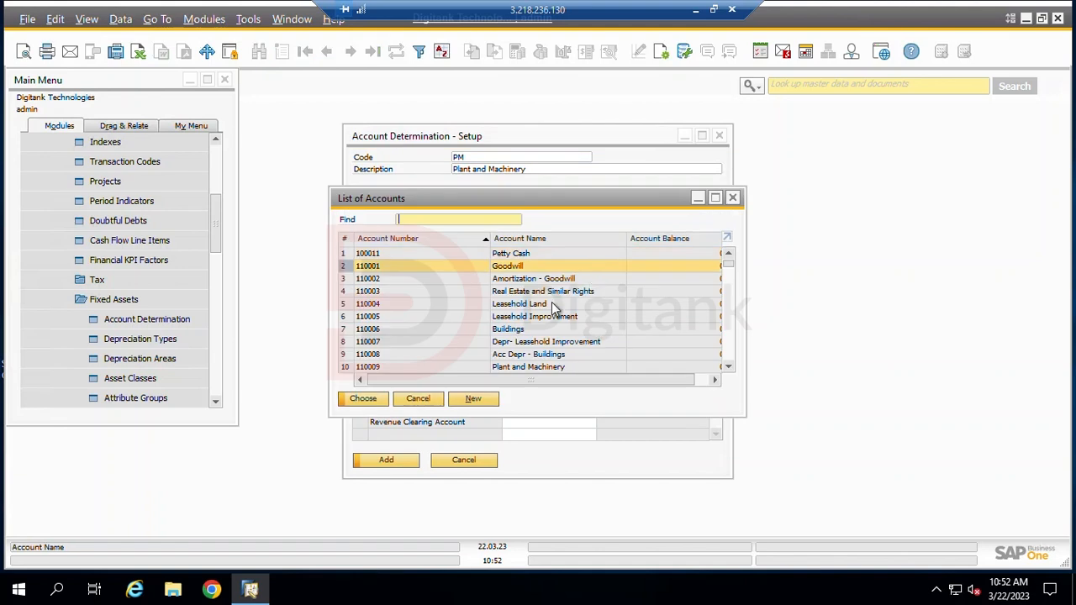
{"action": "scroll", "coordinate": [496, 317], "scroll_direction": "down", "scroll_amount": 1}
{"action": "scroll", "coordinate": [495, 318], "scroll_direction": "down", "scroll_amount": 4}
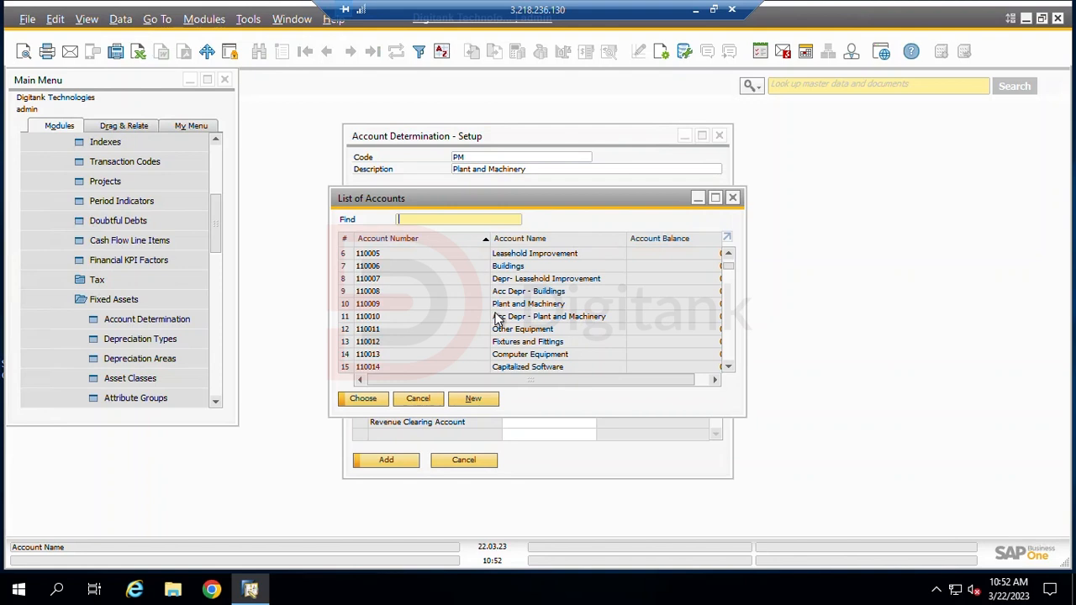
{"action": "scroll", "coordinate": [497, 319], "scroll_direction": "down", "scroll_amount": 1}
{"action": "scroll", "coordinate": [496, 318], "scroll_direction": "down", "scroll_amount": 2}
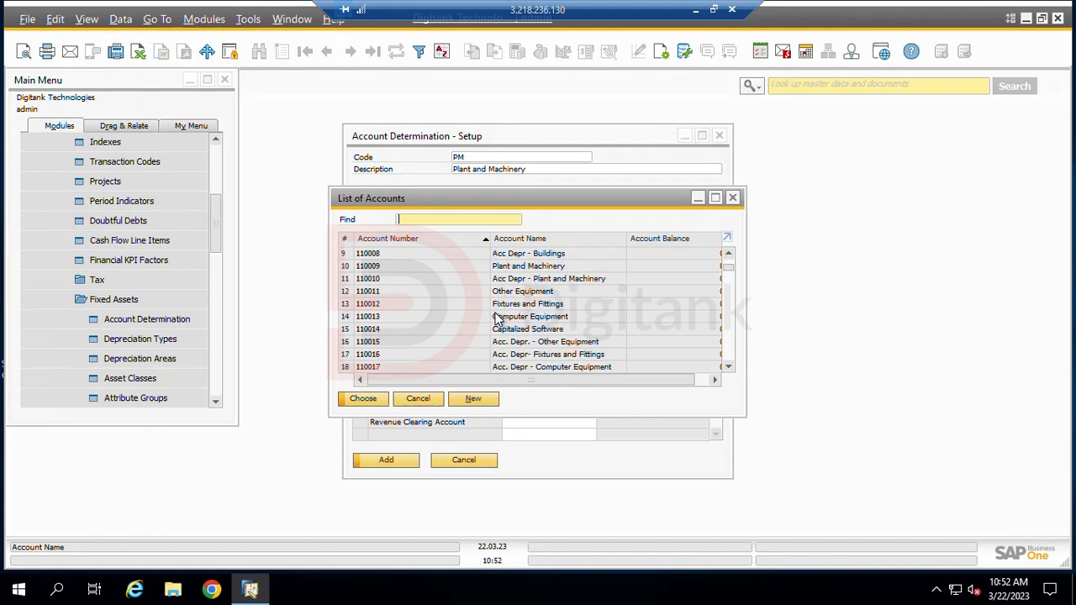
{"action": "scroll", "coordinate": [497, 317], "scroll_direction": "down", "scroll_amount": 4}
{"action": "type", "text": "6"}
{"action": "scroll", "coordinate": [496, 320], "scroll_direction": "down", "scroll_amount": 1}
{"action": "scroll", "coordinate": [497, 319], "scroll_direction": "down", "scroll_amount": 16}
{"action": "scroll", "coordinate": [497, 320], "scroll_direction": "down", "scroll_amount": 14}
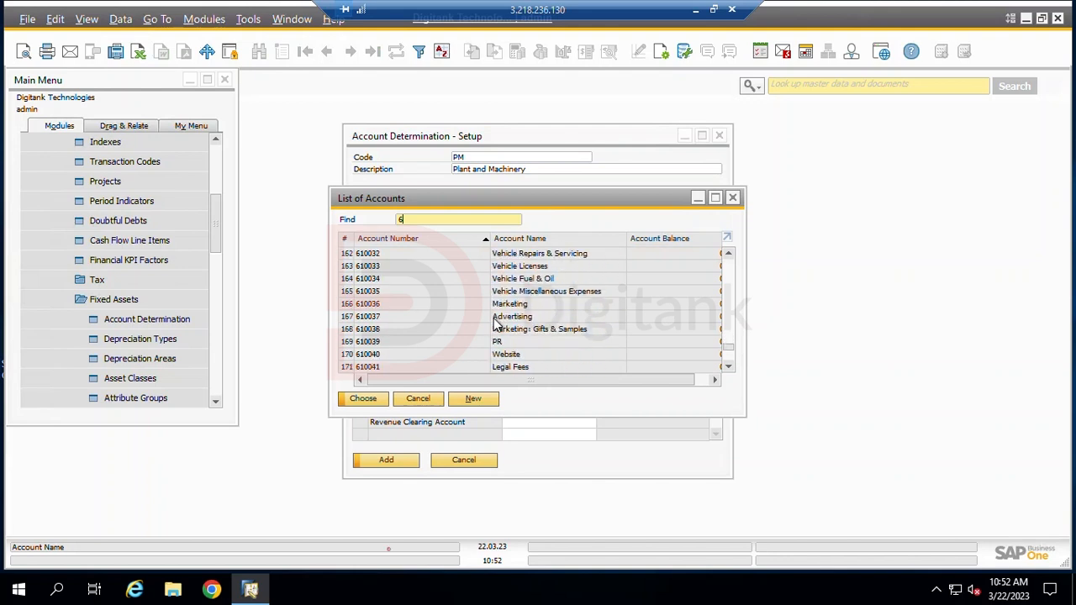
{"action": "scroll", "coordinate": [497, 321], "scroll_direction": "down", "scroll_amount": 14}
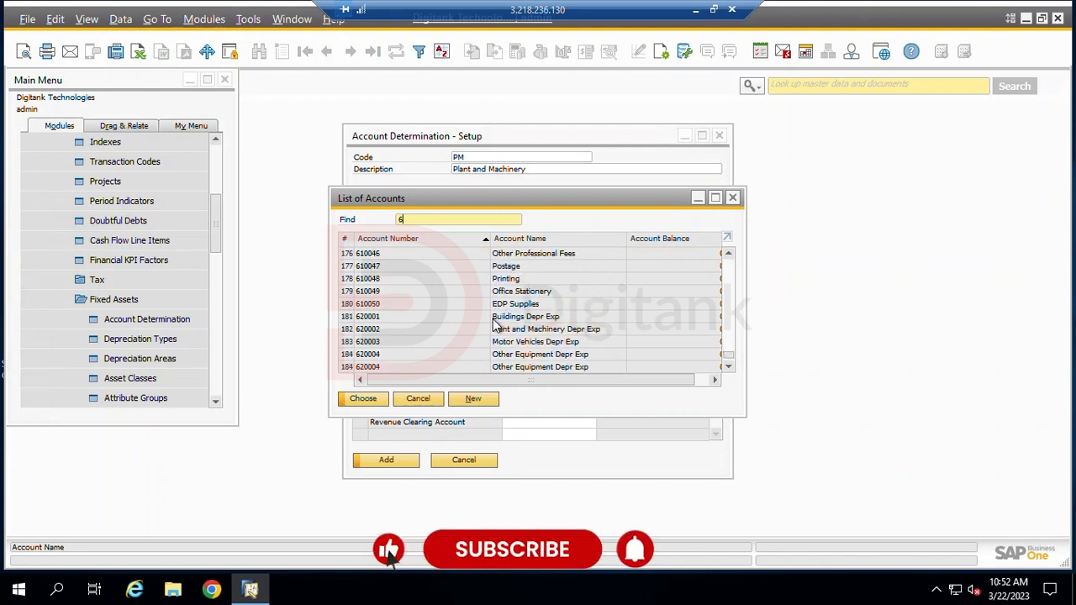
{"action": "scroll", "coordinate": [495, 323], "scroll_direction": "down", "scroll_amount": 4}
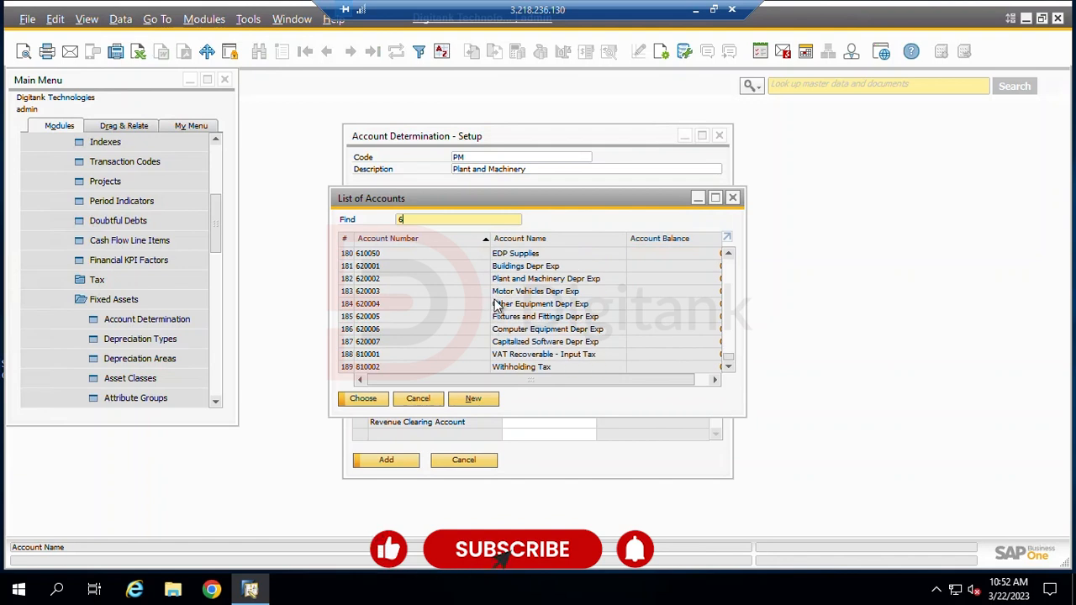
{"action": "left_click", "coordinate": [494, 279]}
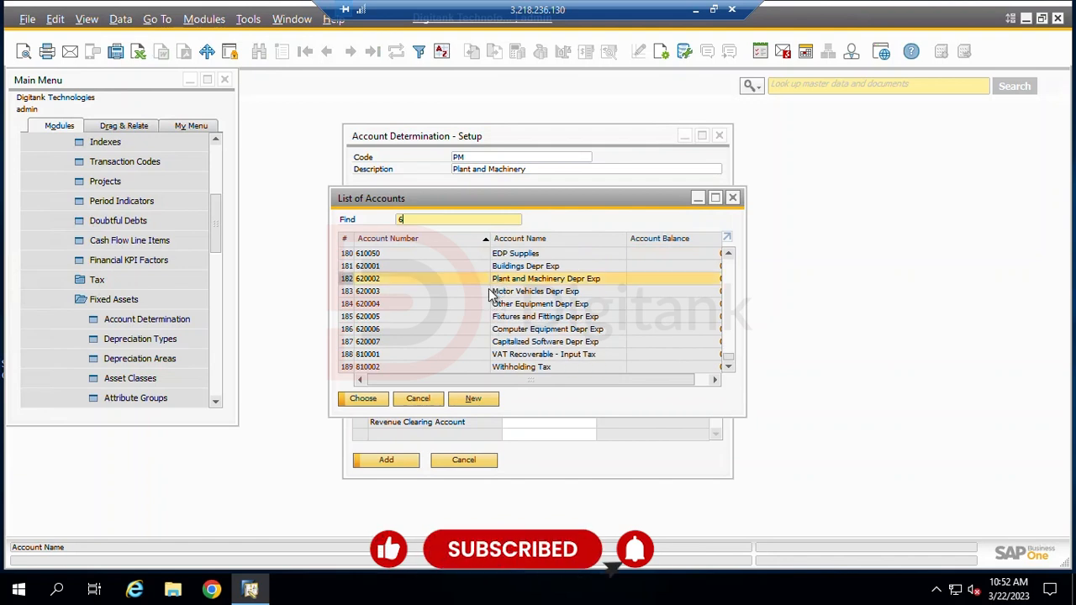
{"action": "left_click", "coordinate": [366, 398]}
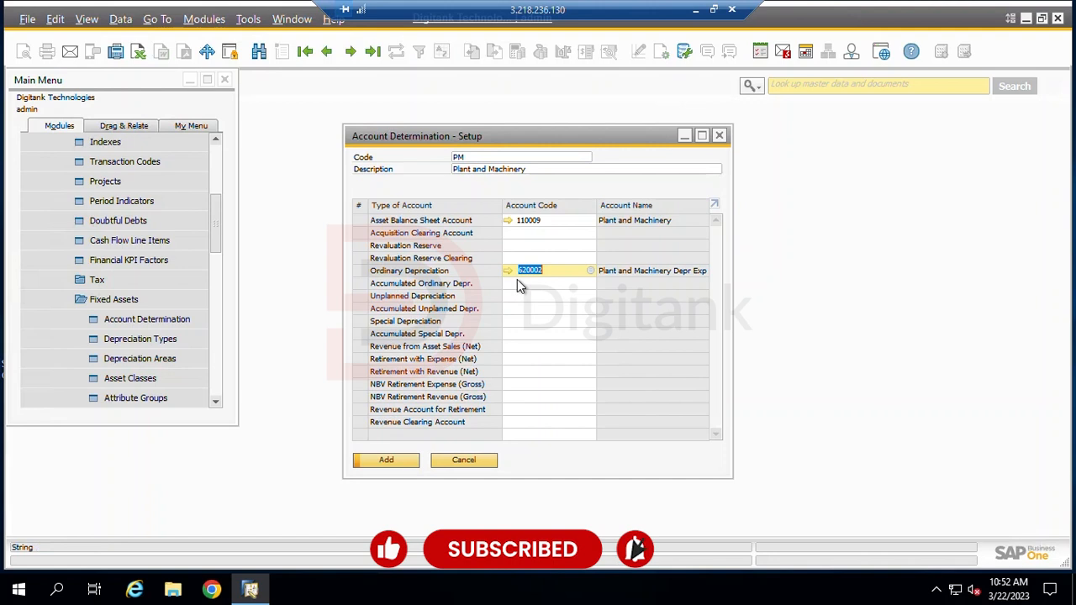
Step: Assign account 110010 Acc Depr - Plant and Machinery to Accumulated Ordinary Depr
{"action": "left_click", "coordinate": [591, 287]}
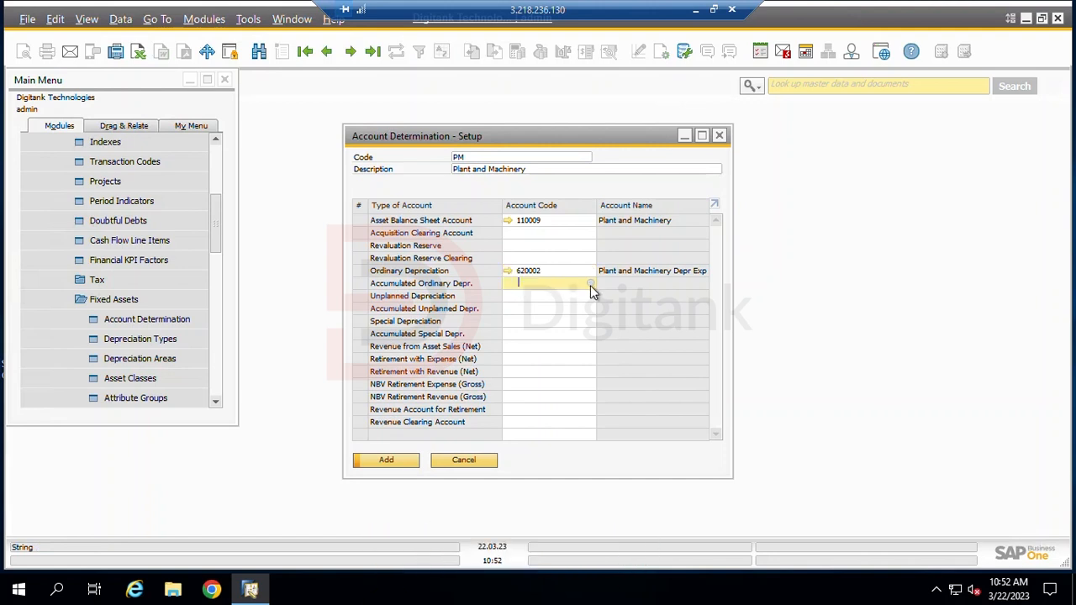
{"action": "left_click", "coordinate": [590, 285]}
{"action": "scroll", "coordinate": [509, 348], "scroll_direction": "down", "scroll_amount": 1}
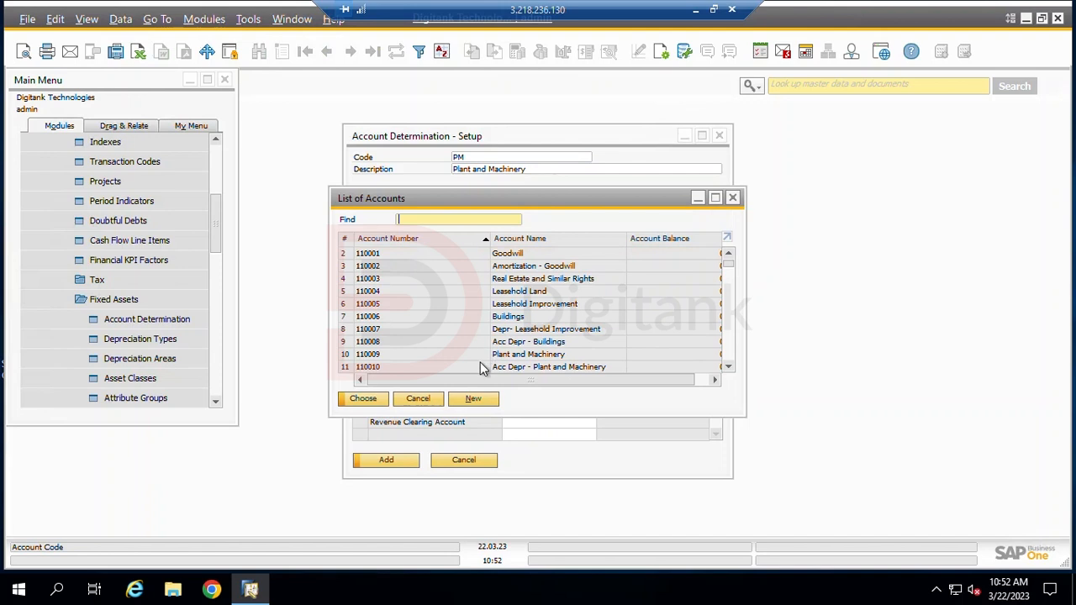
{"action": "left_click", "coordinate": [480, 366]}
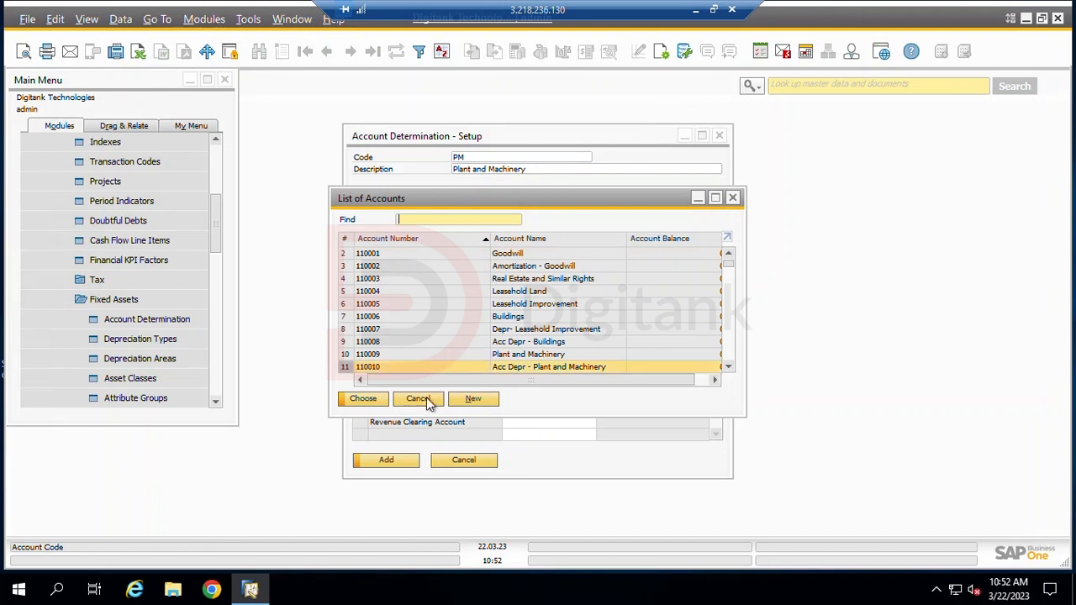
{"action": "left_click", "coordinate": [380, 401]}
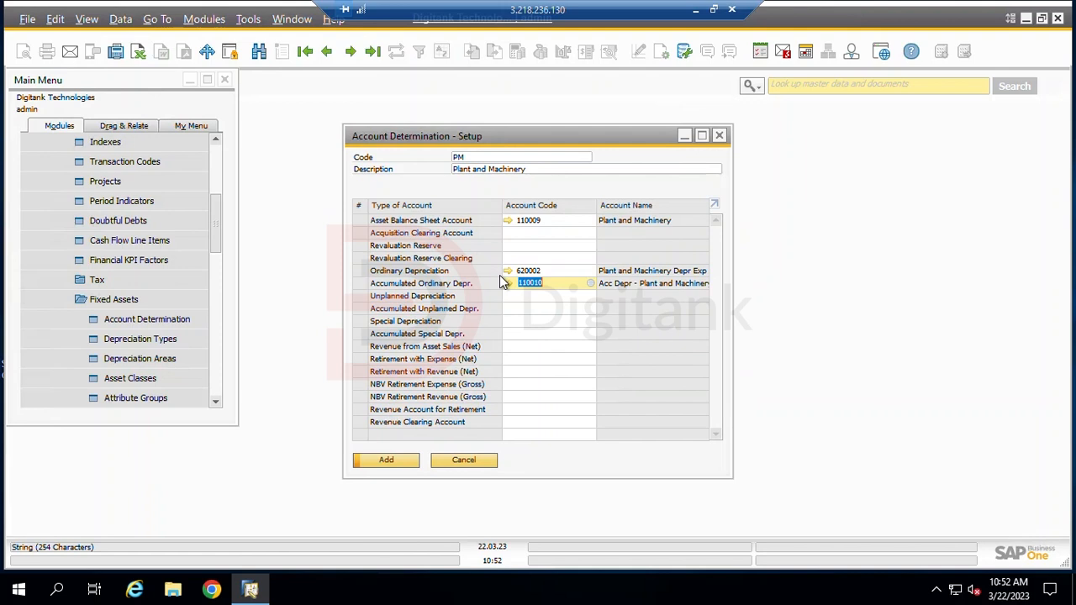
Step: Set the Special Depreciation account code to 620002
{"action": "left_click", "coordinate": [520, 320]}
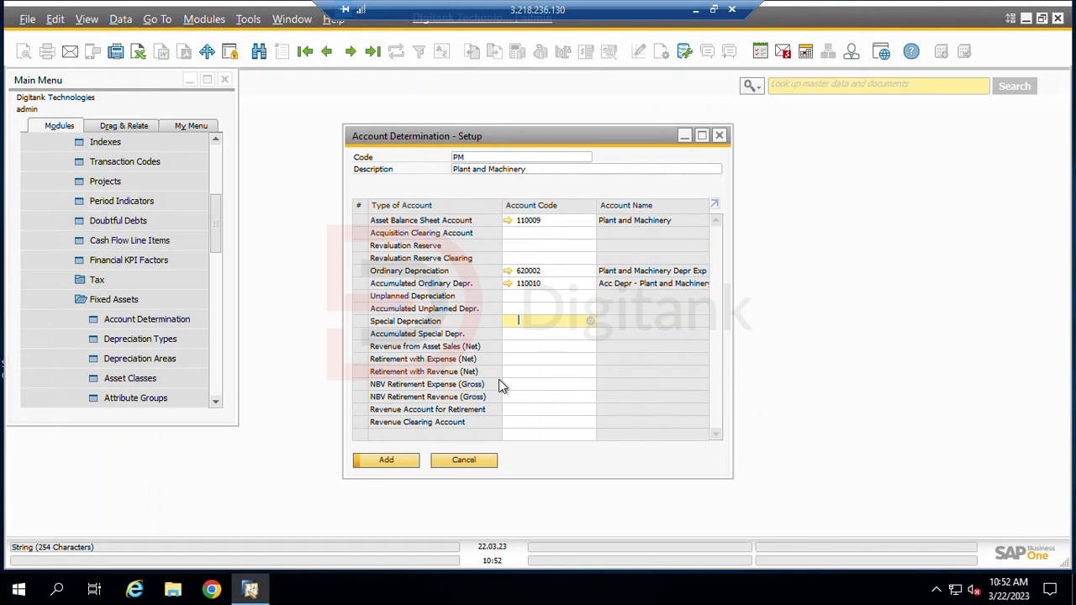
{"action": "type", "text": "62002"}
{"action": "key", "text": "Tab"}
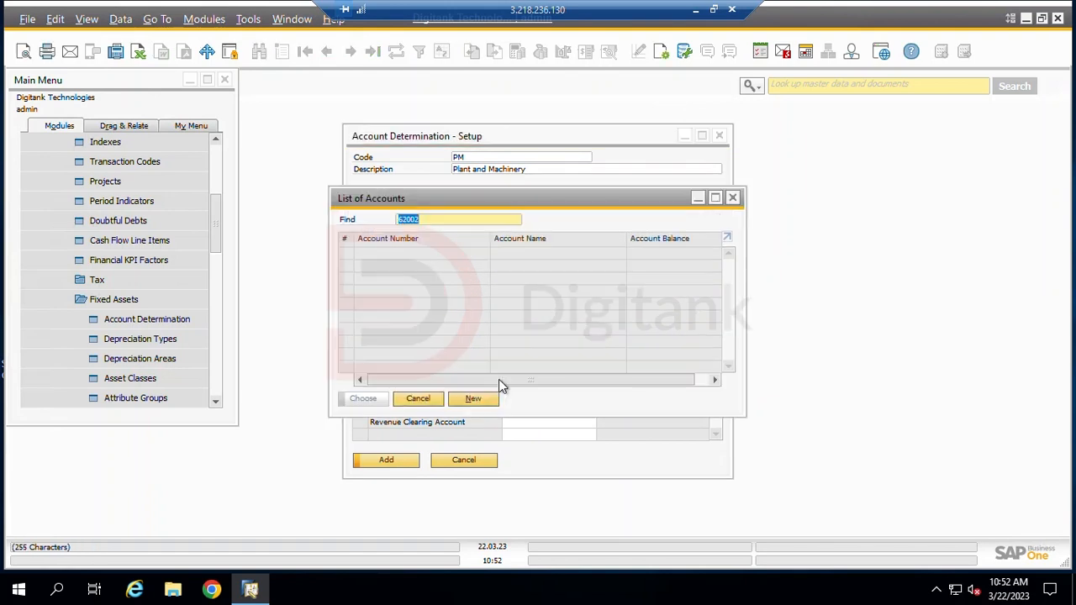
{"action": "left_click", "coordinate": [411, 400]}
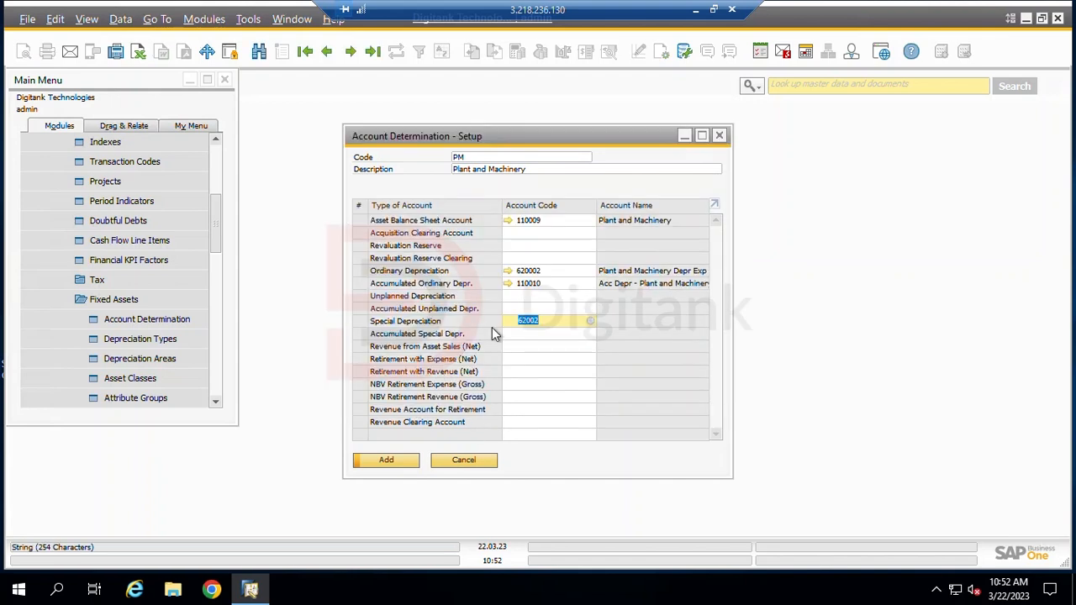
{"action": "left_click", "coordinate": [527, 321]}
{"action": "type", "text": "0"}
Step: Set the Accumulated Special Depr. account code to 110010
{"action": "left_click", "coordinate": [525, 332]}
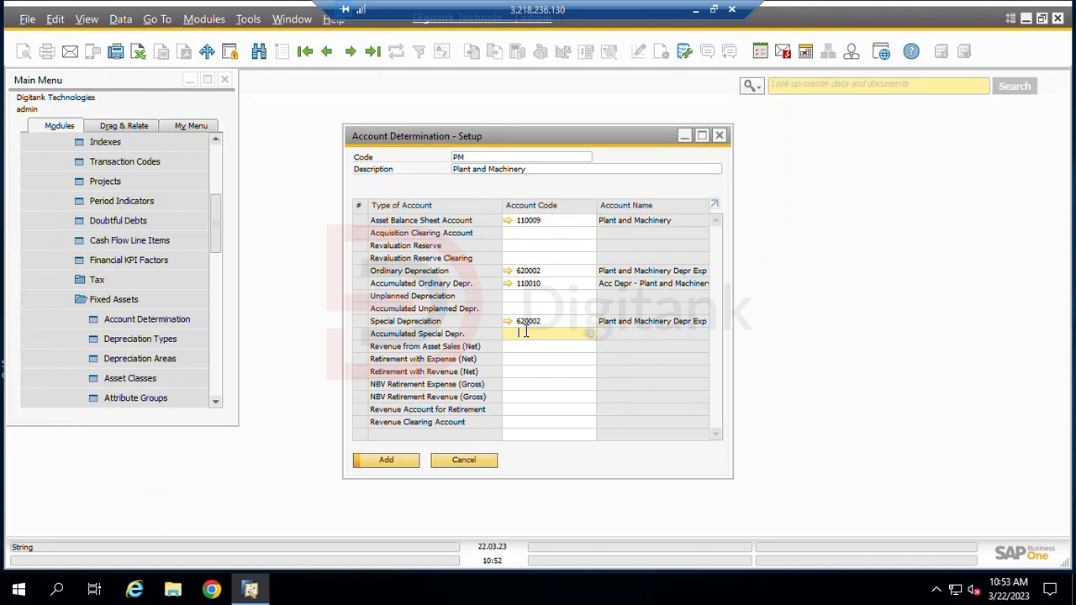
{"action": "type", "text": "110010"}
{"action": "key", "text": "Tab"}
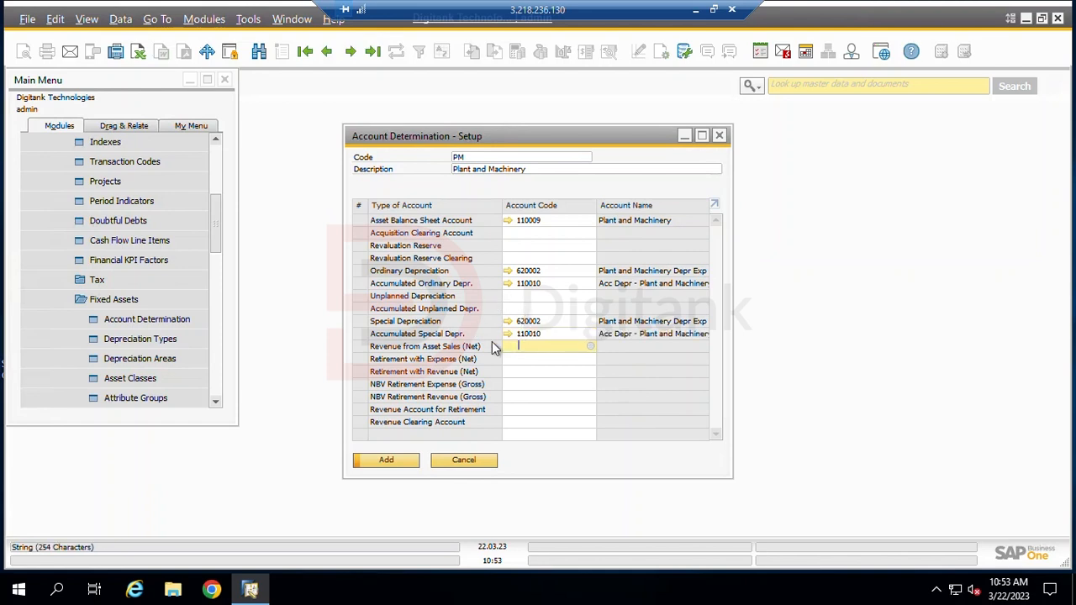
Step: Set the Unplanned Depreciation account code to 620002
{"action": "left_click", "coordinate": [538, 306]}
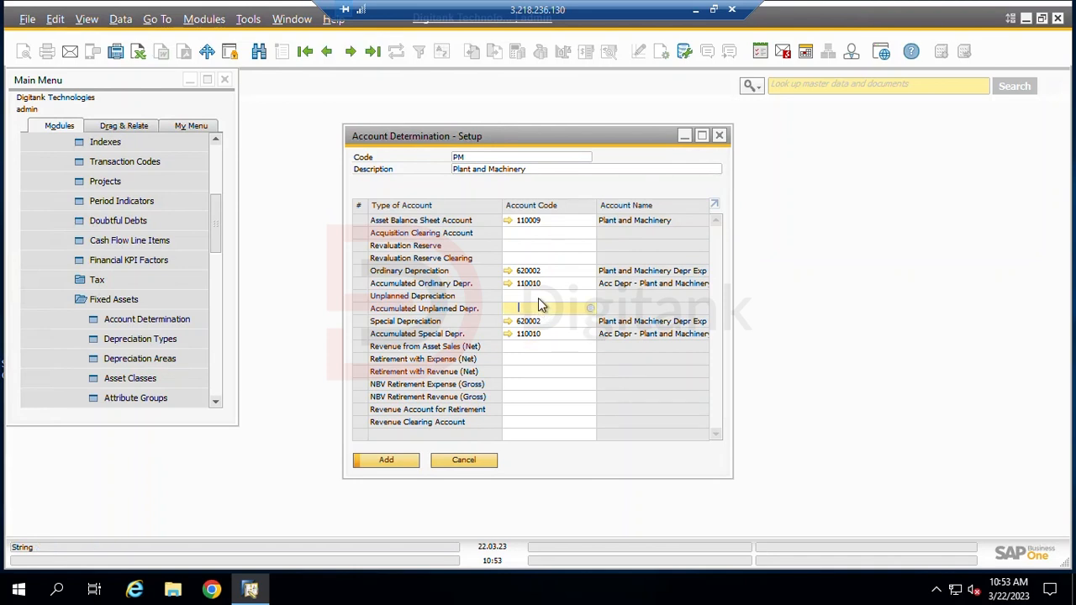
{"action": "left_click", "coordinate": [539, 297]}
{"action": "type", "text": "6200"}
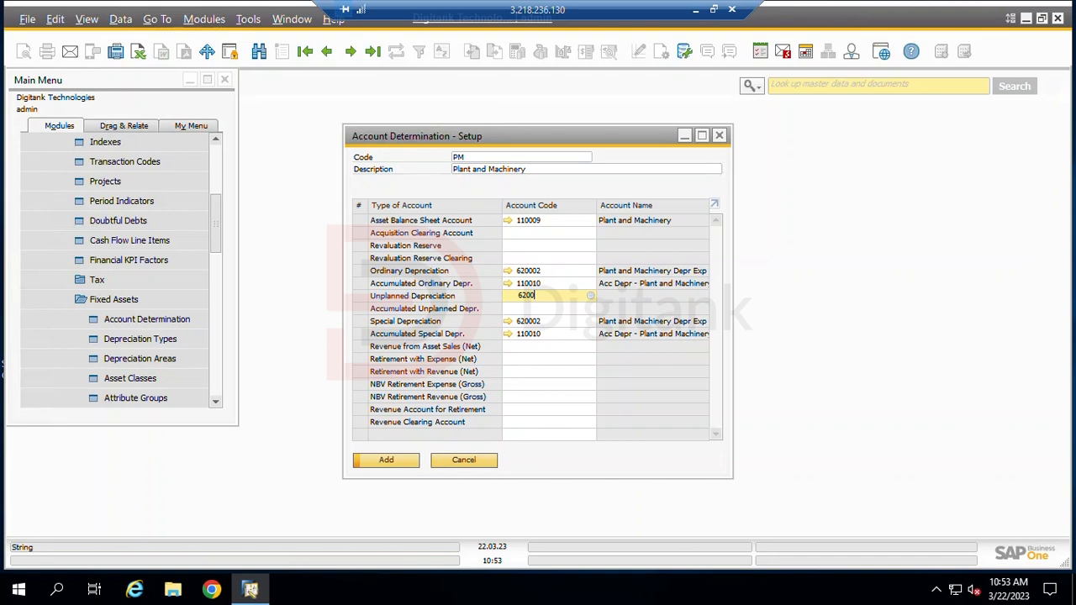
{"action": "type", "text": "02"}
{"action": "key", "text": "Tab"}
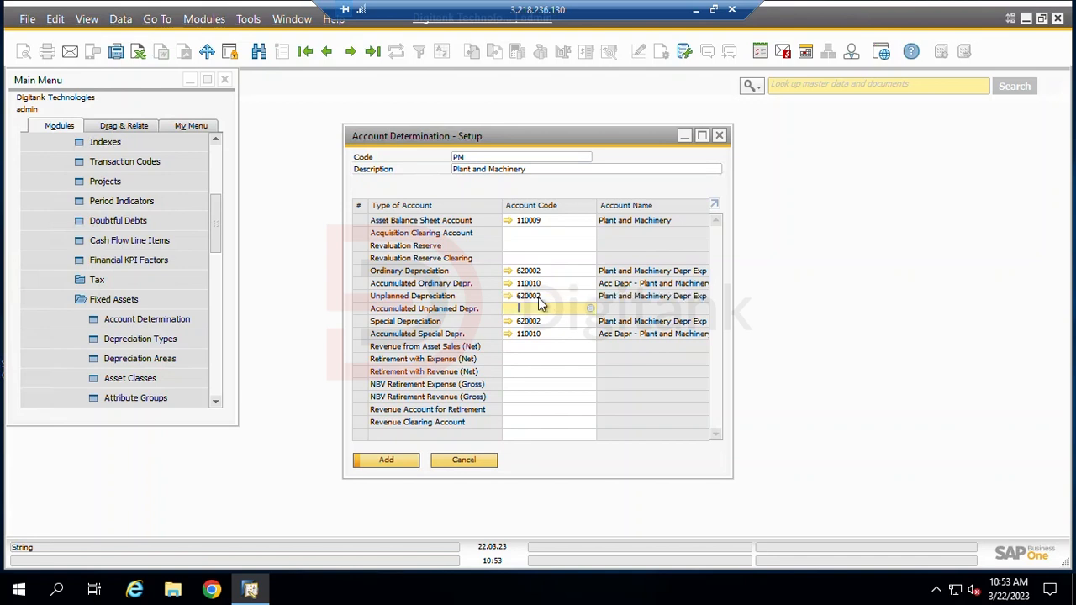
Step: Set the Accumulated Unplanned Depr. account code to 110010, then add the account determination and close its setup
{"action": "type", "text": "110010"}
{"action": "key", "text": "Tab"}
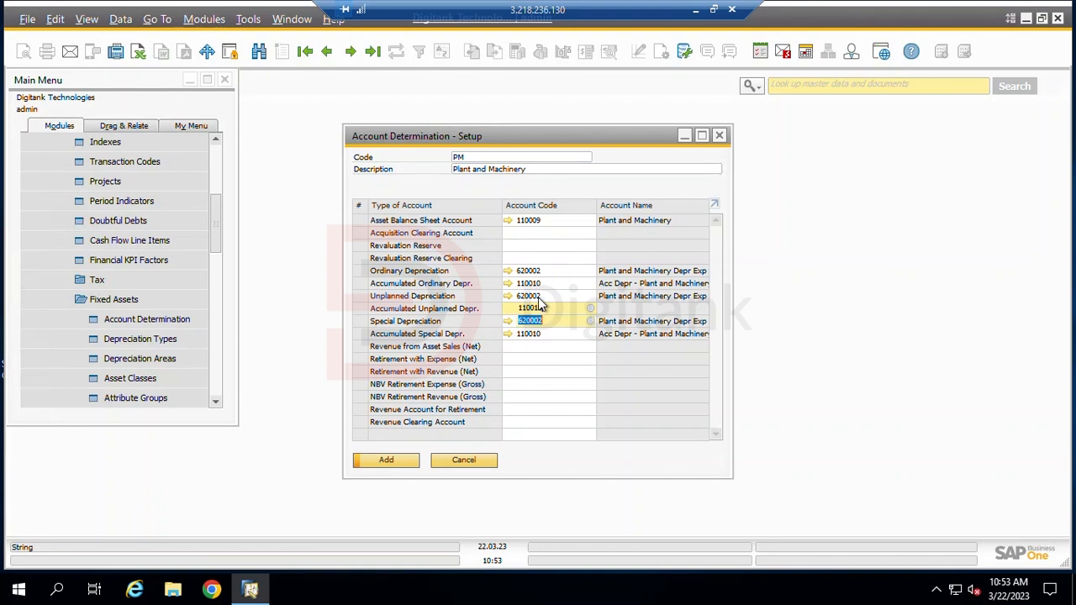
{"action": "left_click", "coordinate": [377, 464]}
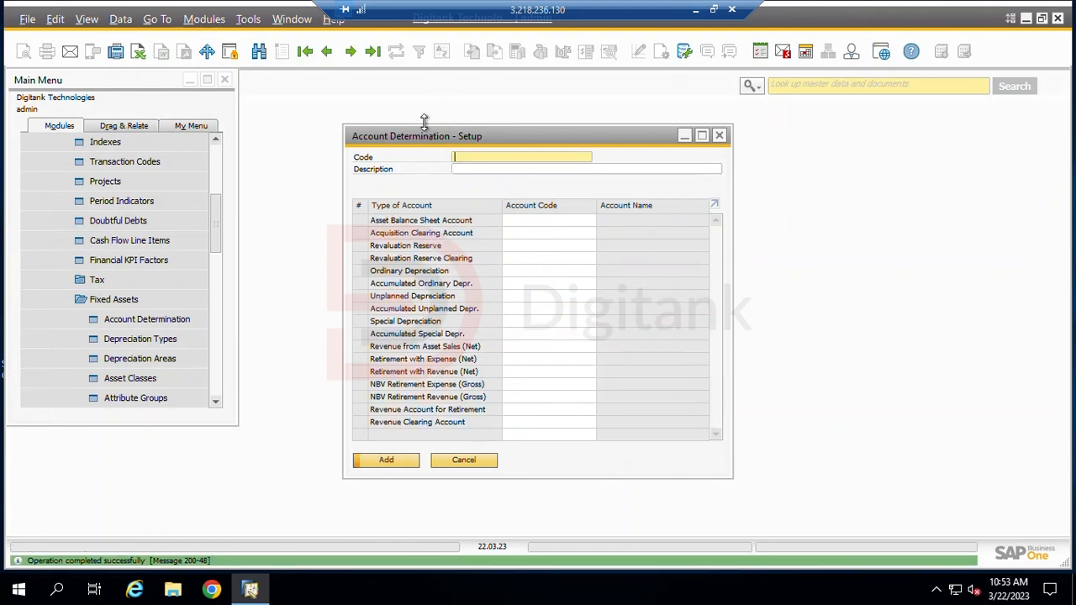
{"action": "left_click", "coordinate": [464, 460]}
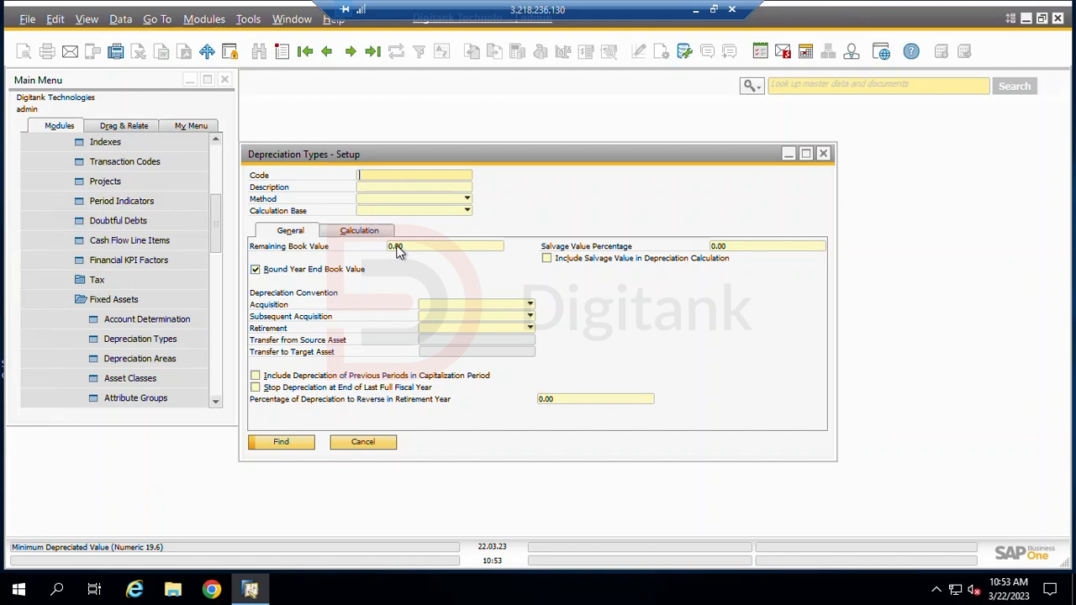
Step: Start a new record in the Depreciation Types setup and set its method to Straight Line
{"action": "left_click", "coordinate": [292, 53]}
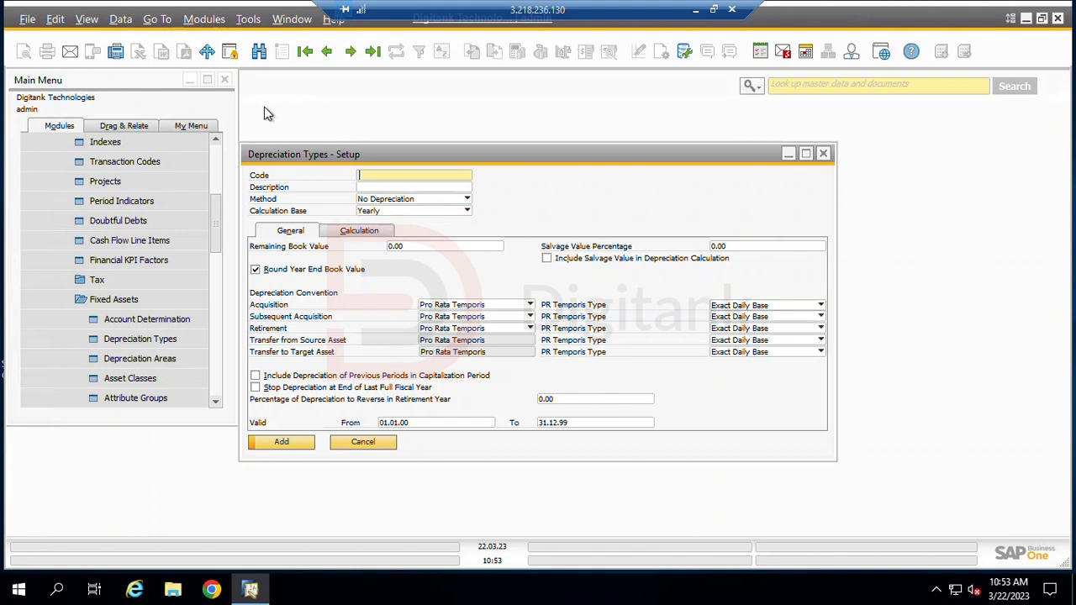
{"action": "left_click", "coordinate": [468, 201]}
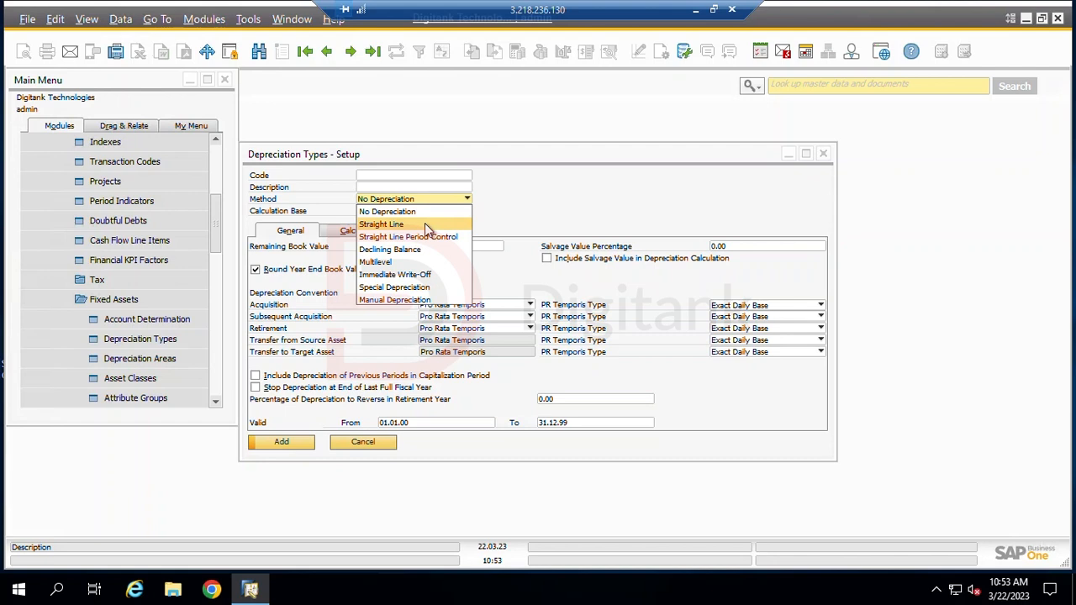
{"action": "left_click", "coordinate": [424, 222]}
Step: Enter code SL and description Straight Line for the depreciation type, with Yearly as calculation base
{"action": "left_click", "coordinate": [400, 174]}
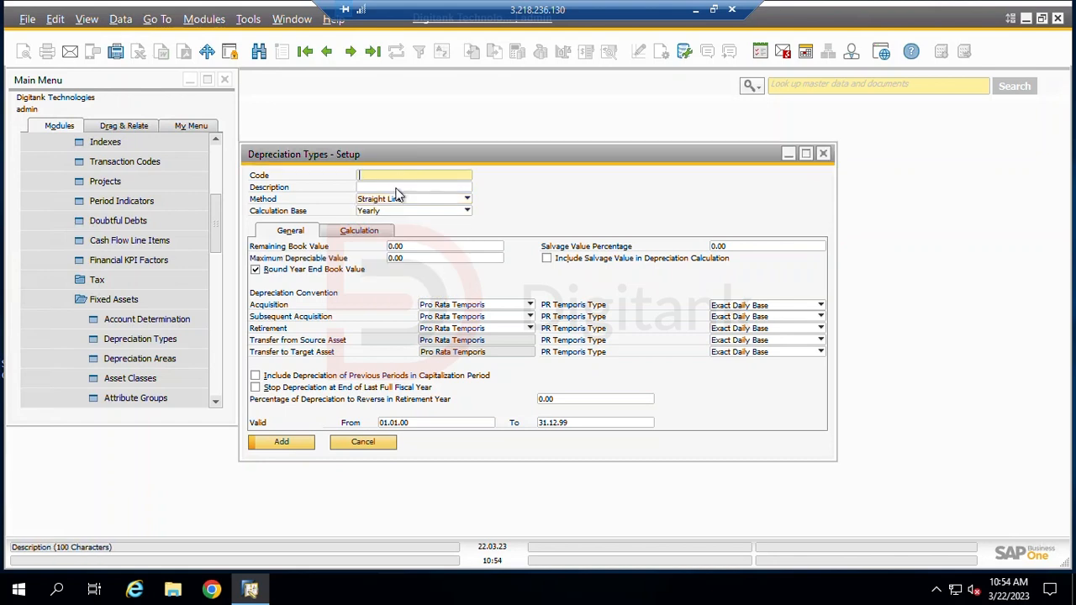
{"action": "type", "text": "SL"}
{"action": "left_click", "coordinate": [397, 187]}
{"action": "type", "text": "S"}
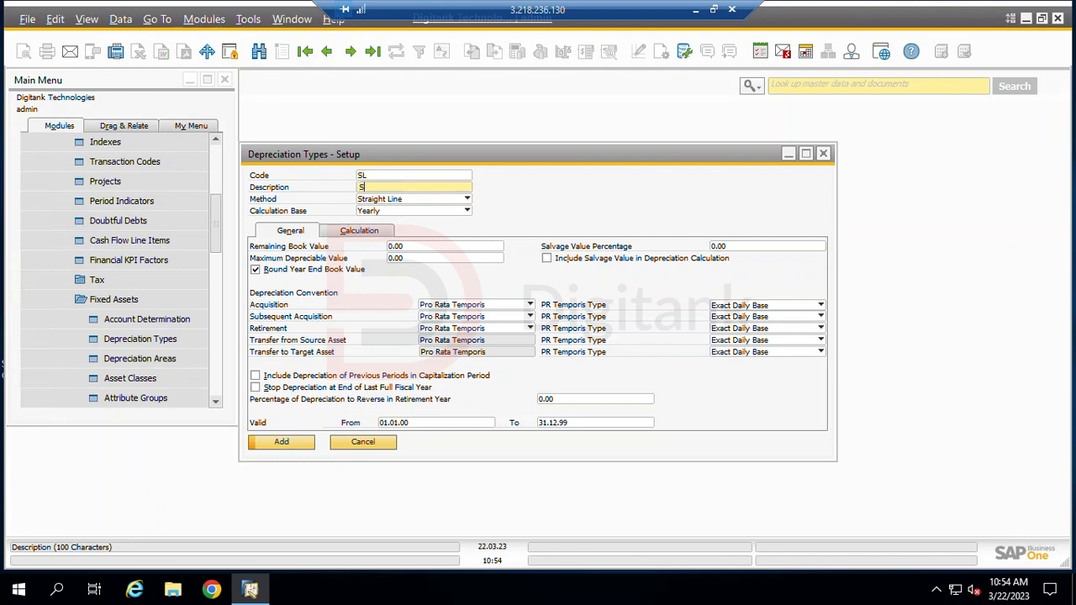
{"action": "type", "text": "traight Line"}
{"action": "left_click", "coordinate": [402, 210]}
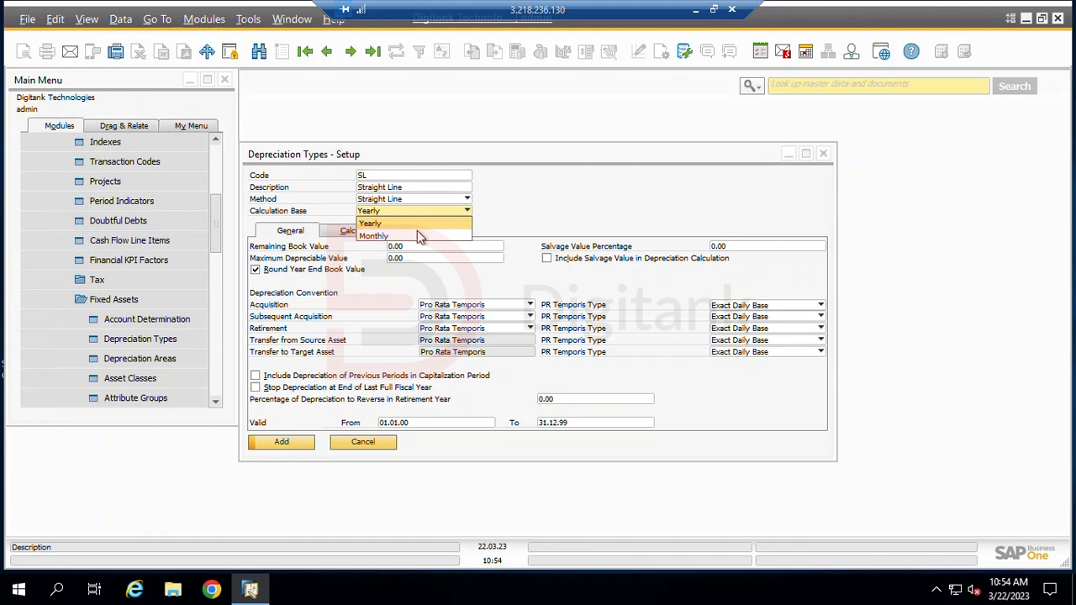
{"action": "left_click", "coordinate": [725, 252]}
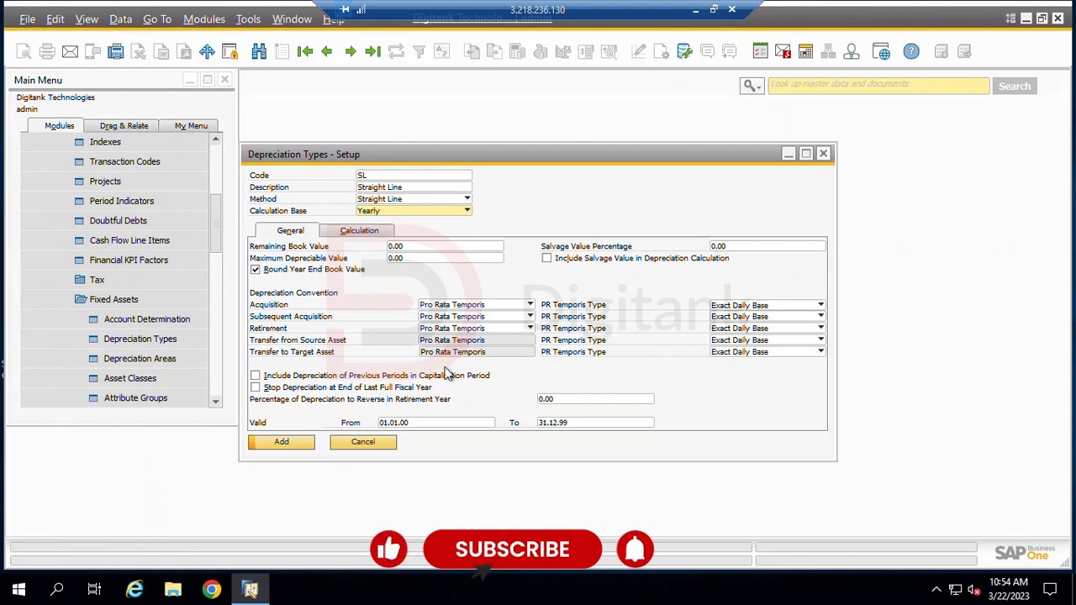
Step: Check the depreciation type's calculation method, then add the record and close its setup
{"action": "left_click", "coordinate": [383, 233]}
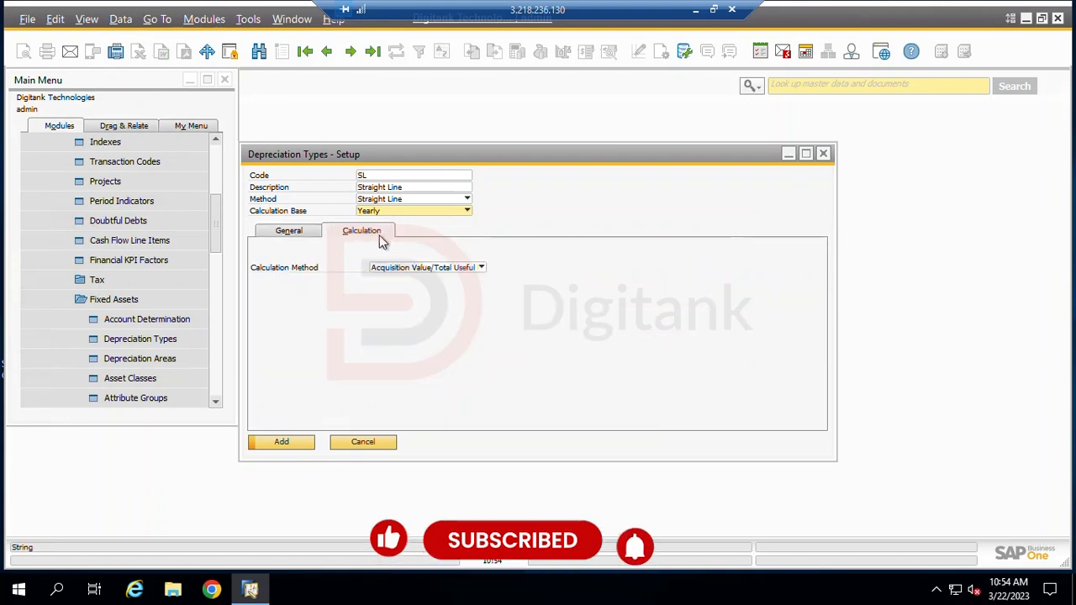
{"action": "left_click", "coordinate": [305, 233]}
{"action": "left_click", "coordinate": [299, 444]}
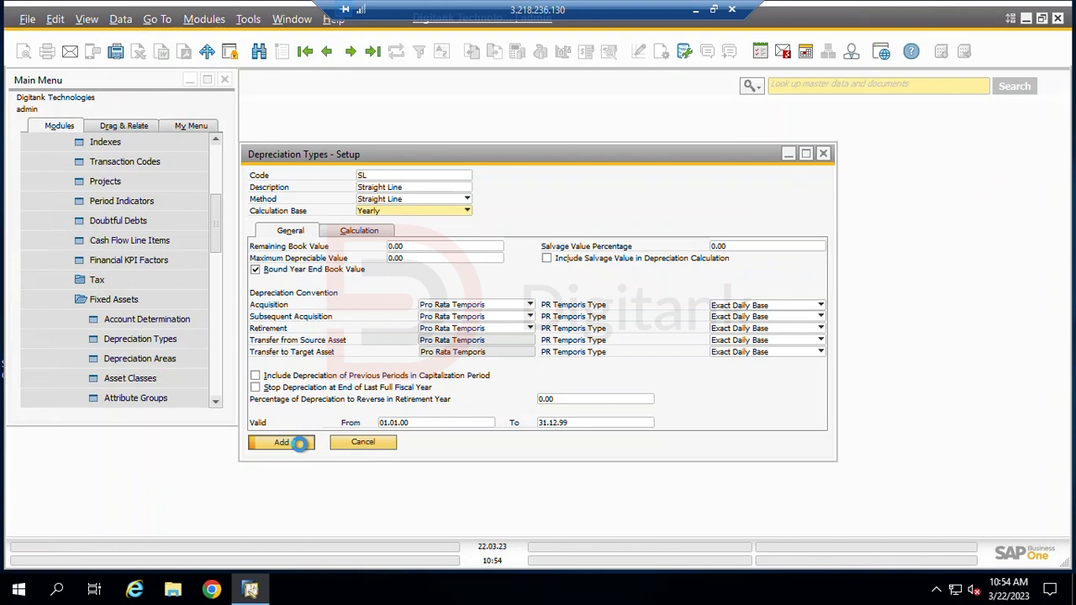
{"action": "left_click", "coordinate": [378, 443]}
Step: Start a new depreciation area with Main as both code and description
{"action": "left_click", "coordinate": [196, 368]}
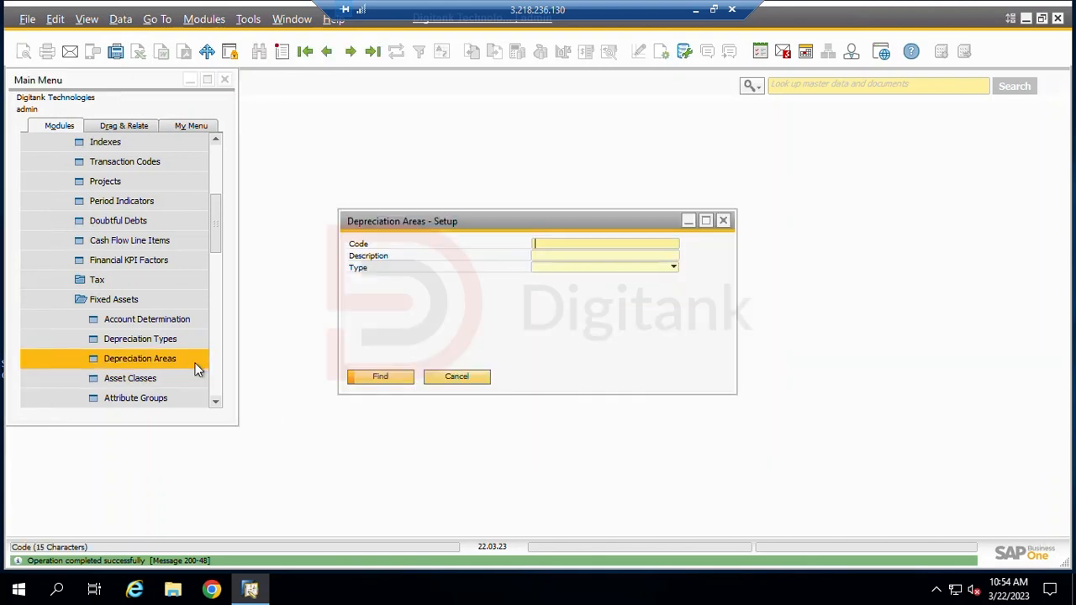
{"action": "left_click", "coordinate": [282, 51]}
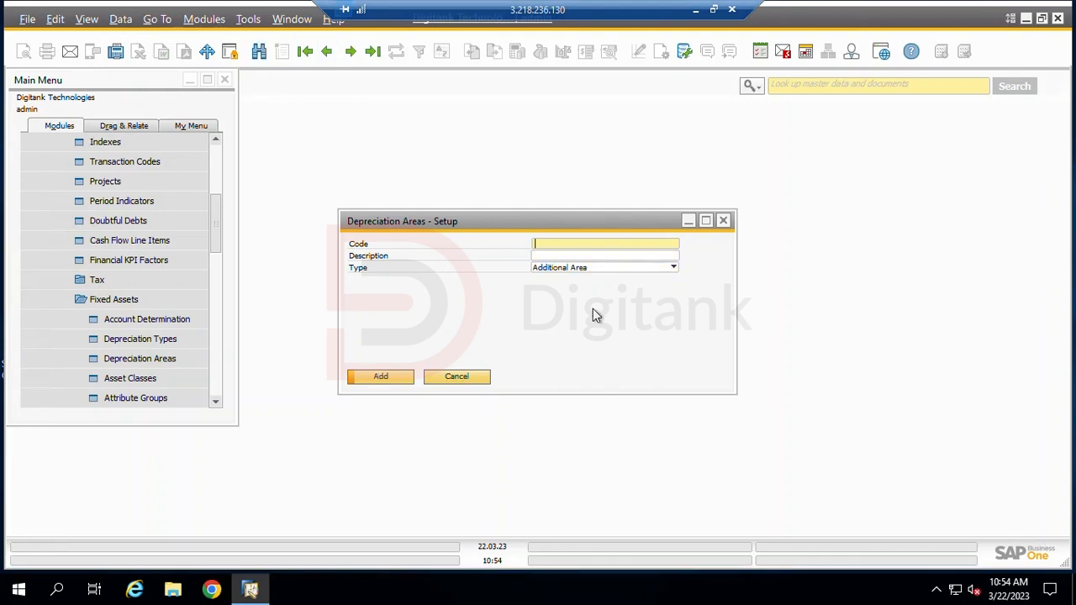
{"action": "type", "text": "Main"}
{"action": "key", "text": "Tab"}
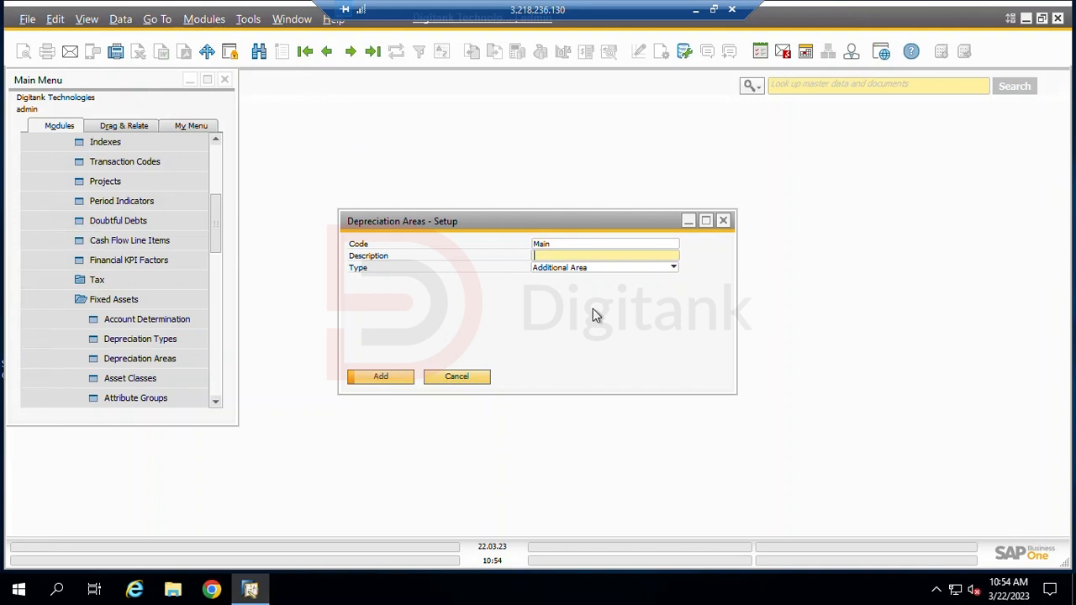
{"action": "type", "text": "Main"}
Step: Set the area's type to Posting to G/L, mark it as Main Depreciation Area, and add it
{"action": "left_click", "coordinate": [663, 269]}
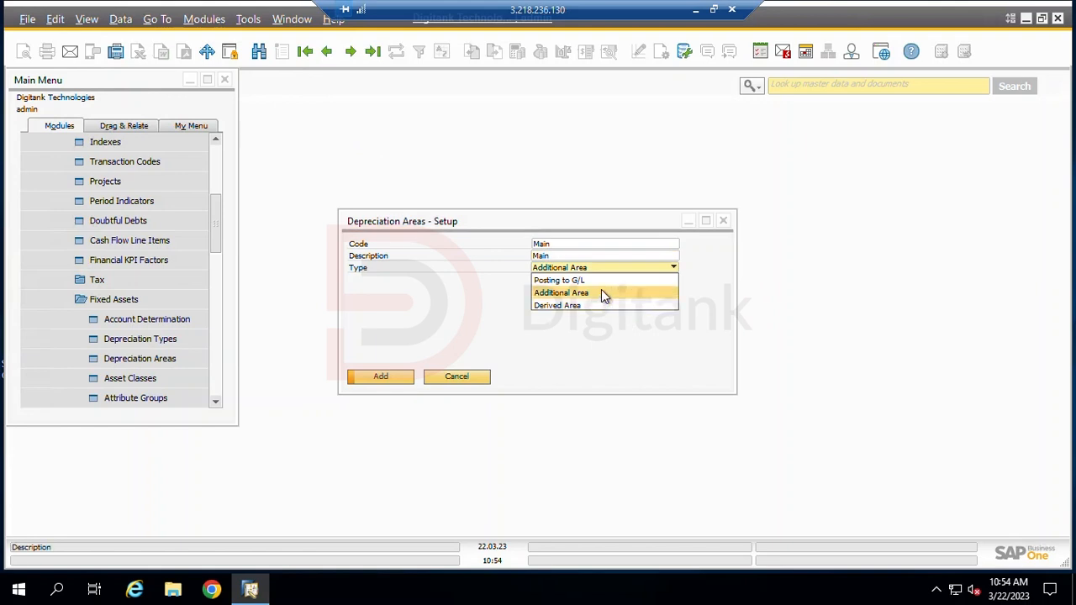
{"action": "left_click", "coordinate": [601, 281]}
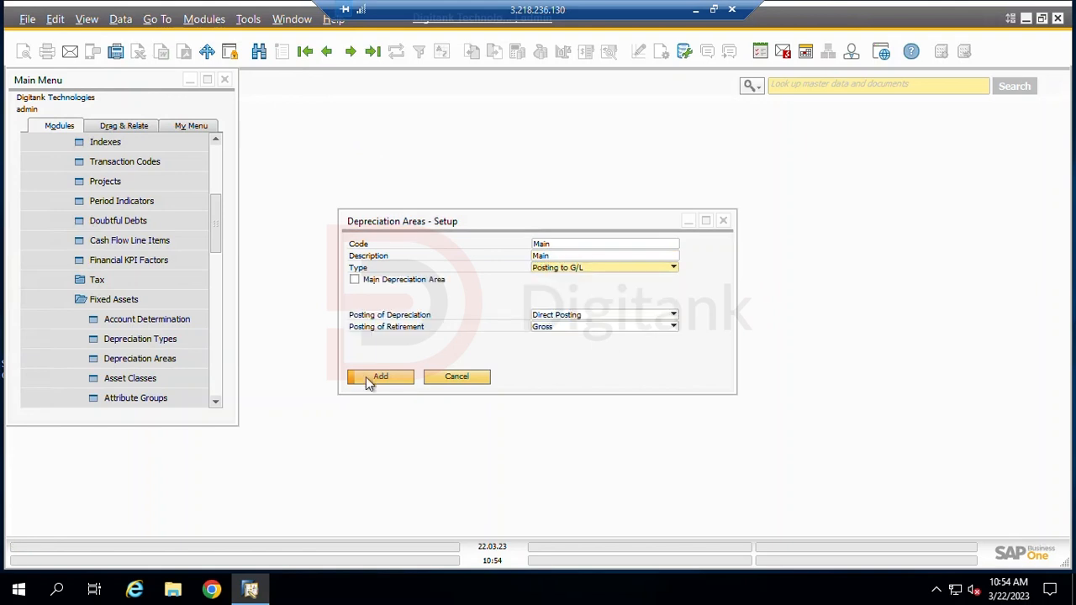
{"action": "left_click", "coordinate": [355, 280]}
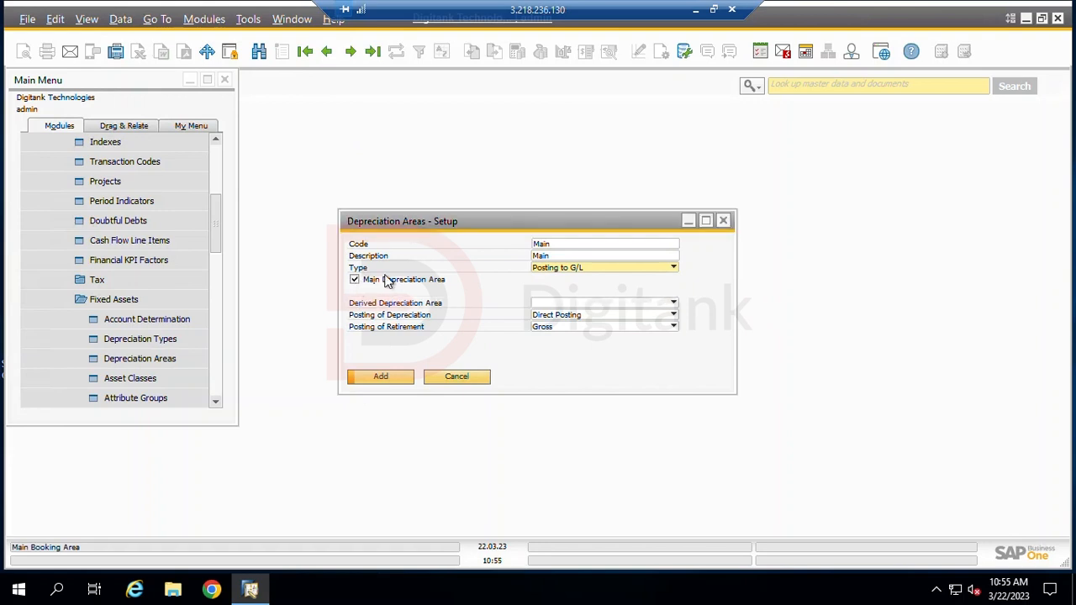
{"action": "left_click", "coordinate": [391, 376]}
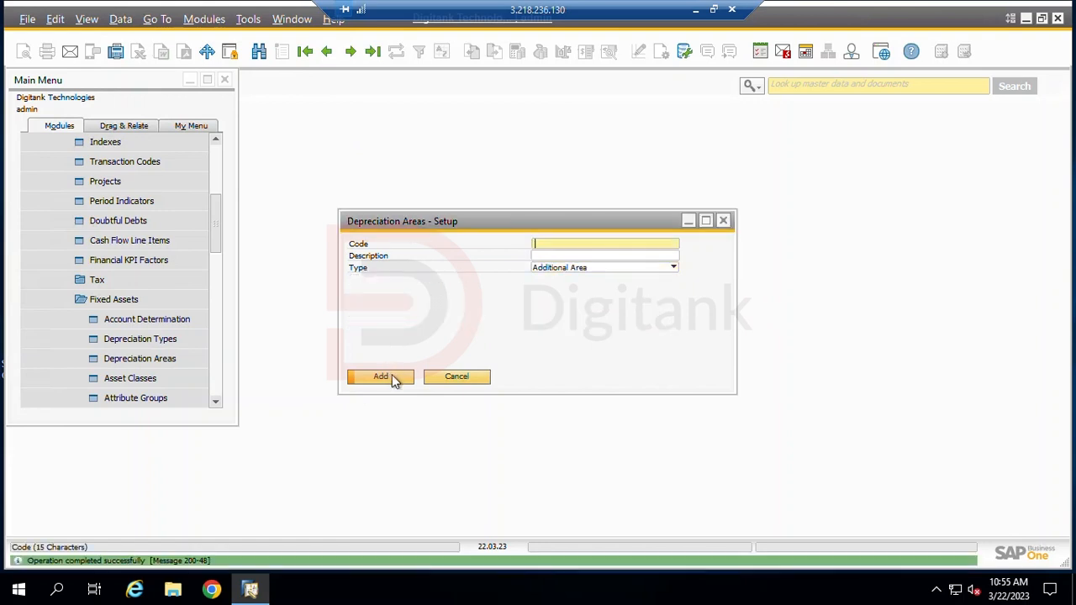
{"action": "left_click", "coordinate": [455, 378]}
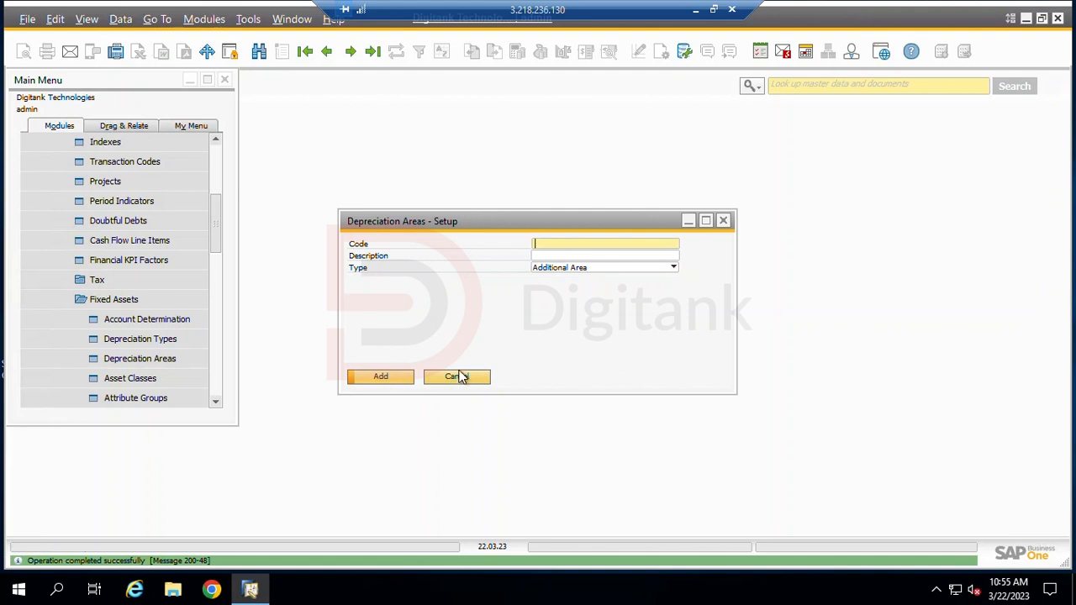
Step: Start a new asset class with code PM and description Plant and Machinery
{"action": "left_click", "coordinate": [148, 380]}
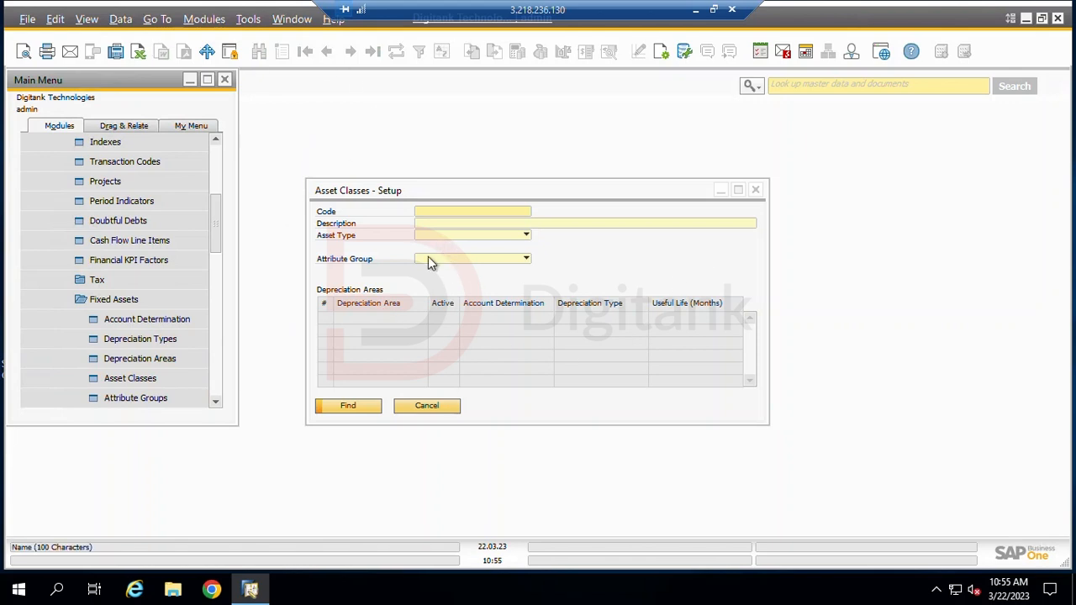
{"action": "left_click", "coordinate": [376, 270]}
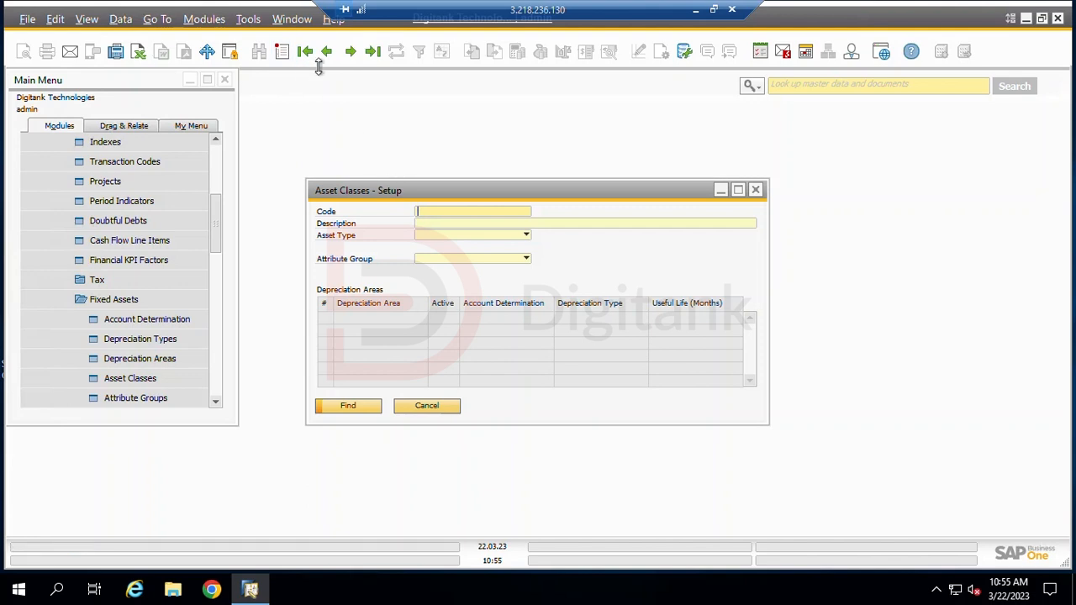
{"action": "key", "text": "ctrl+a"}
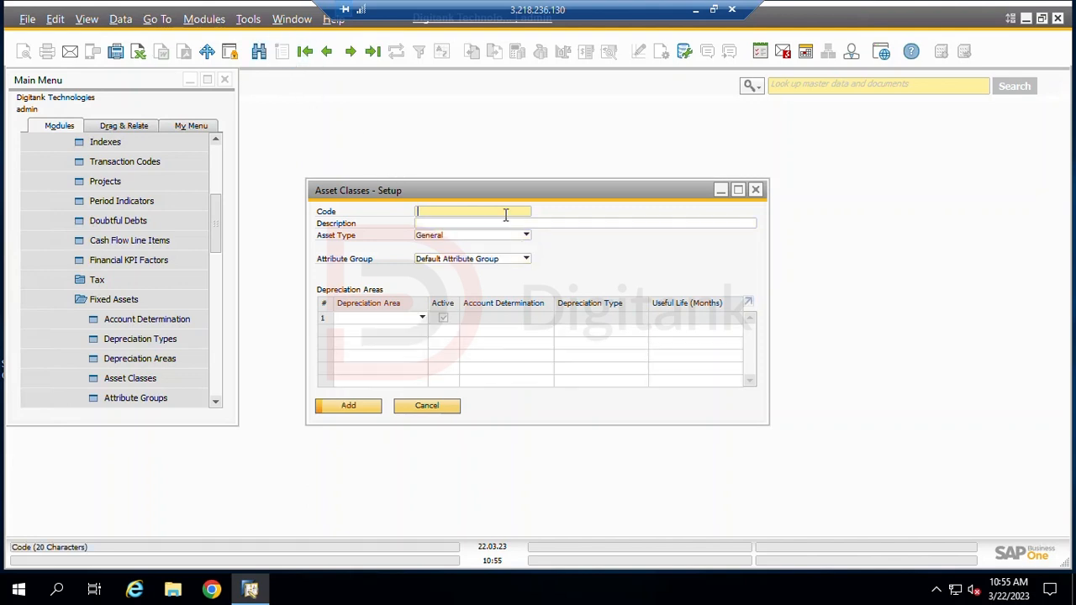
{"action": "type", "text": "PM"}
{"action": "left_click", "coordinate": [507, 222]}
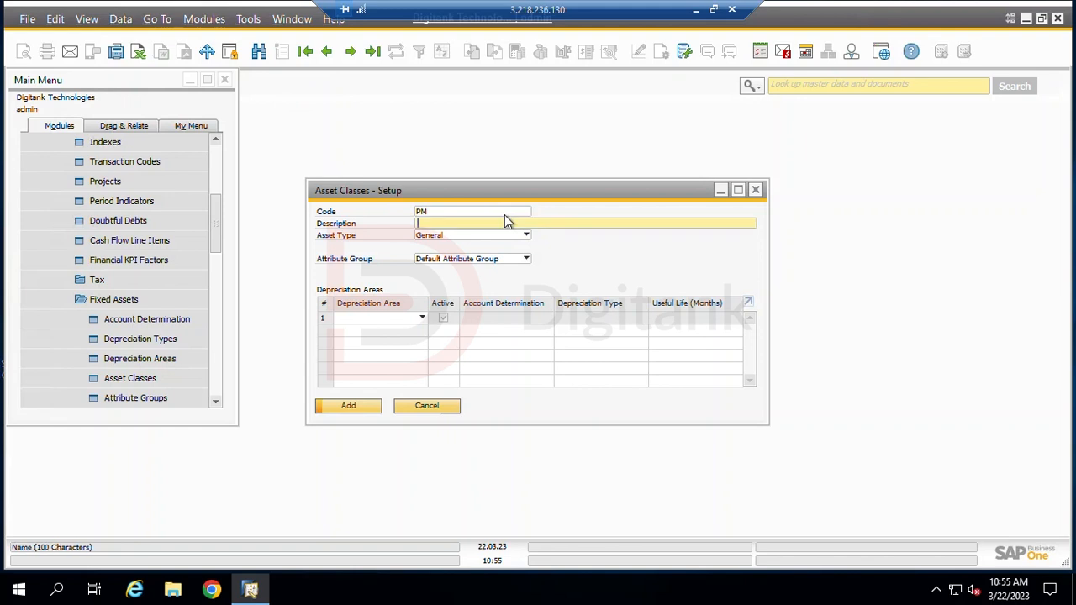
{"action": "type", "text": "Plant and Machinery"}
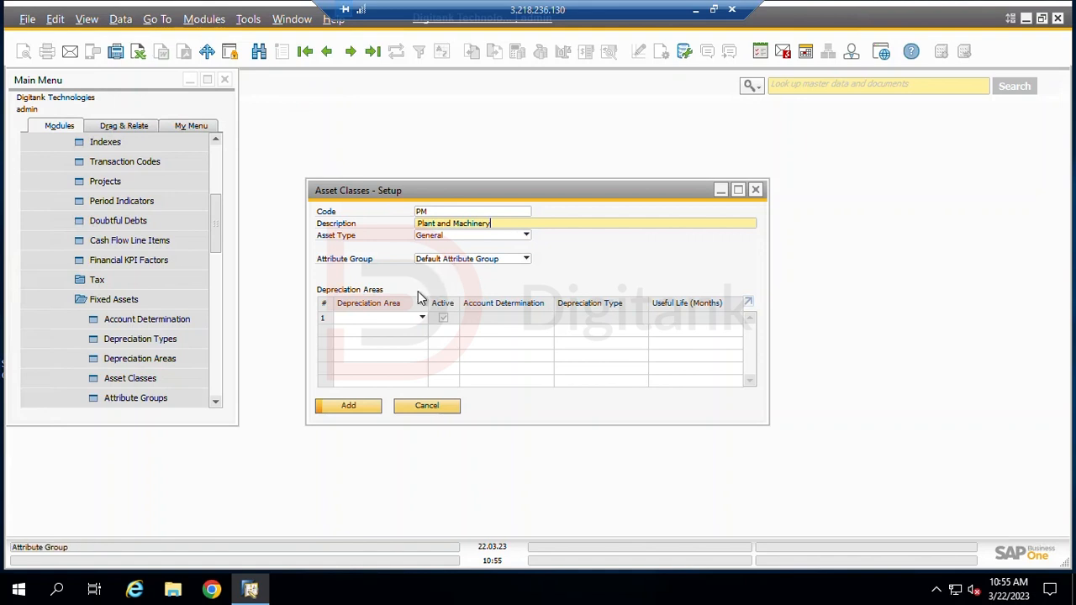
Step: Assign depreciation area Main to the asset class with account determination PM and depreciation type SL
{"action": "left_click", "coordinate": [380, 317]}
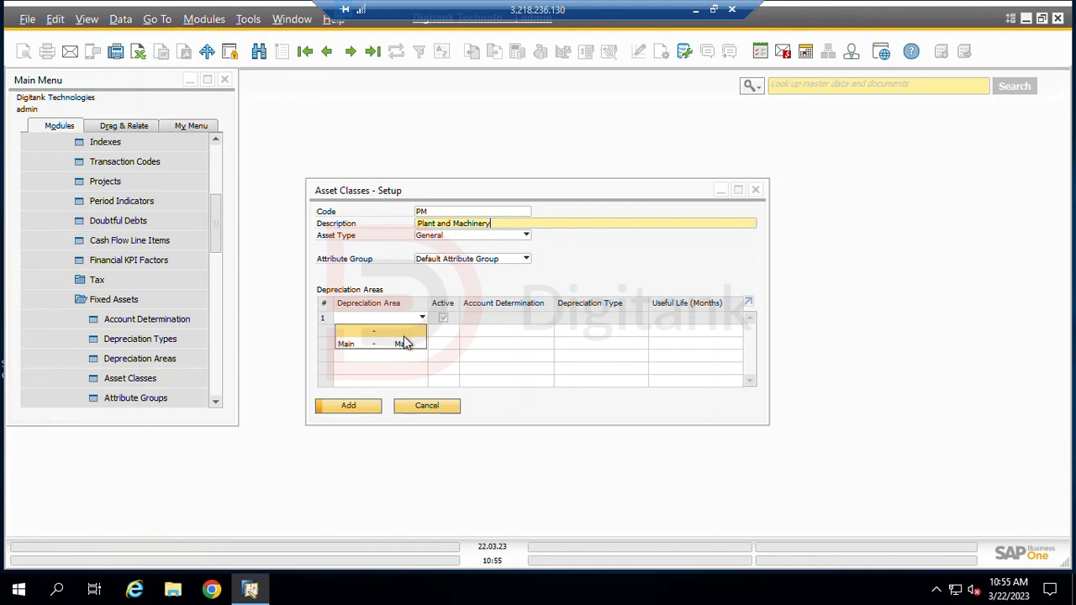
{"action": "left_click", "coordinate": [405, 345]}
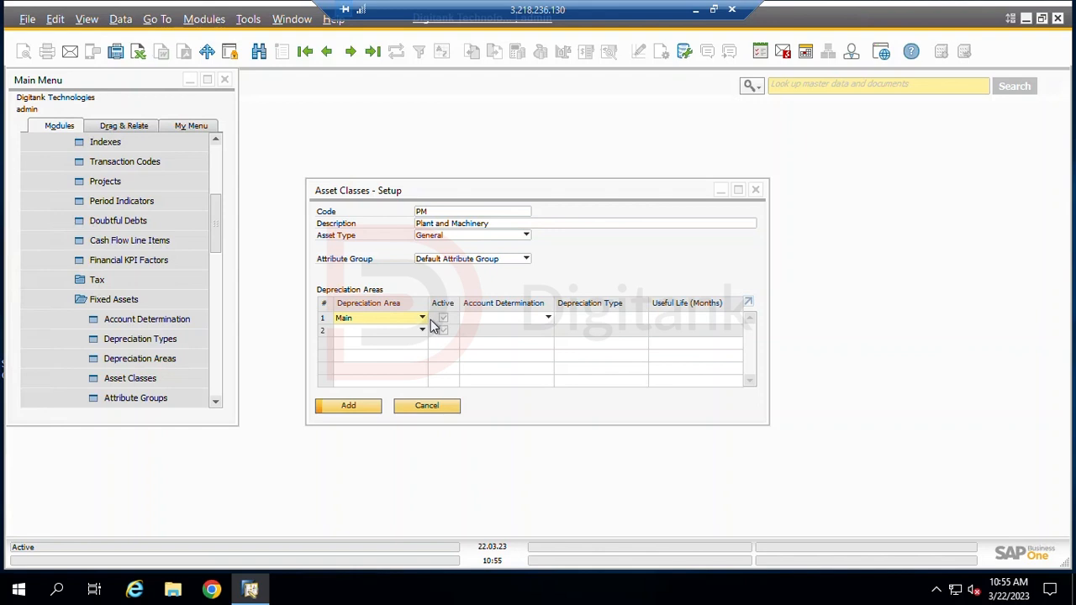
{"action": "left_click", "coordinate": [548, 319]}
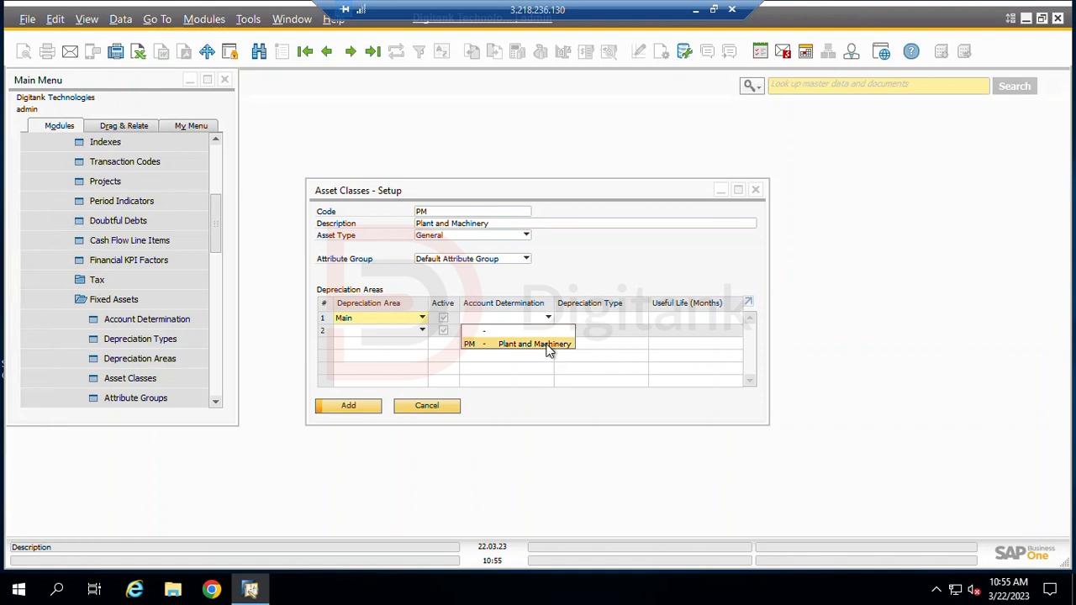
{"action": "left_click", "coordinate": [547, 346]}
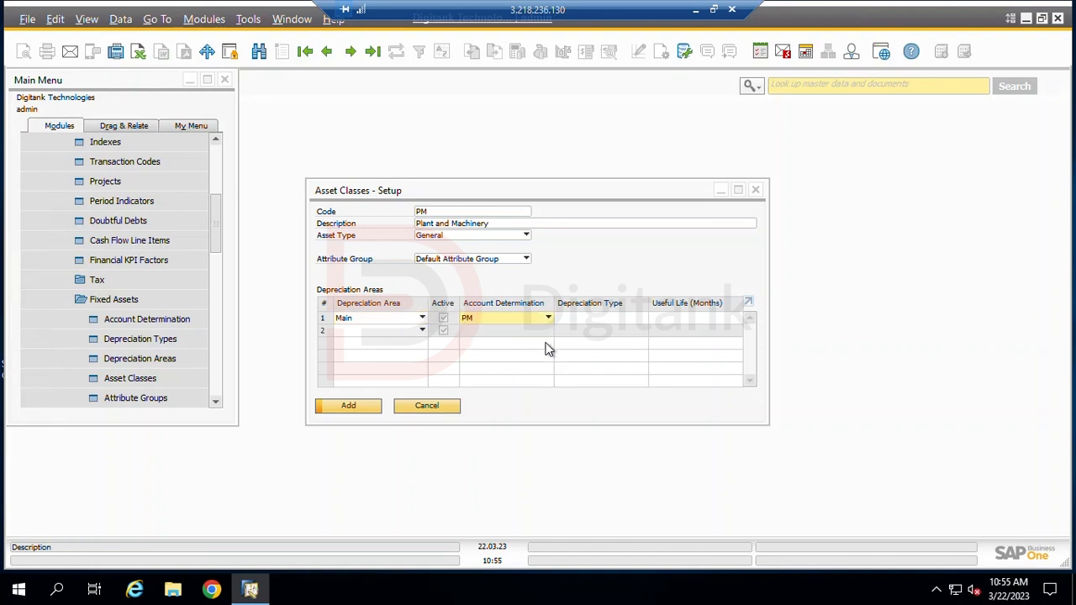
{"action": "left_click", "coordinate": [626, 319]}
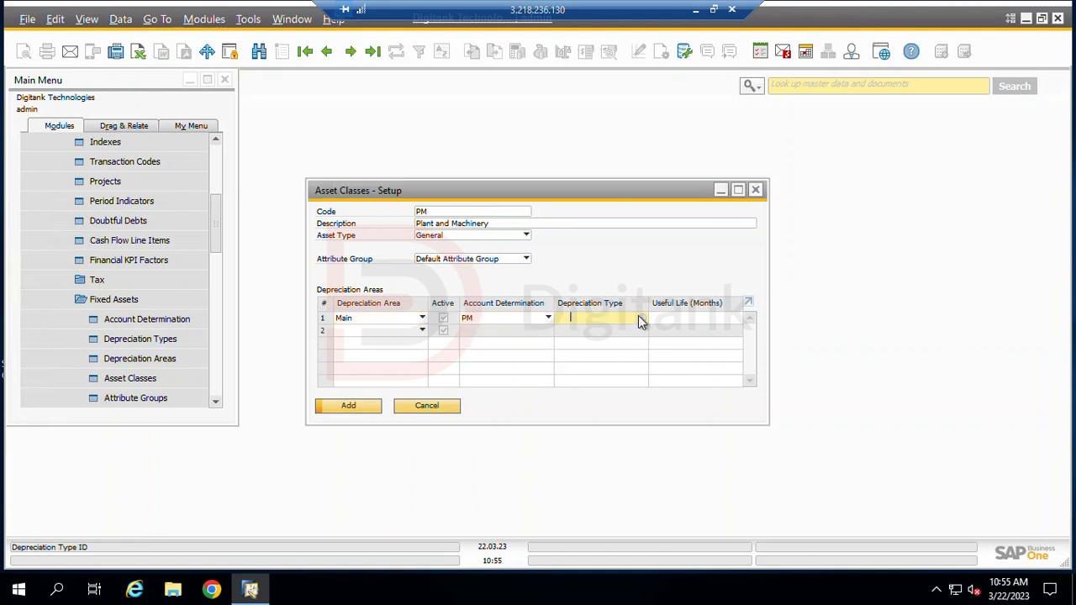
{"action": "left_click", "coordinate": [640, 318]}
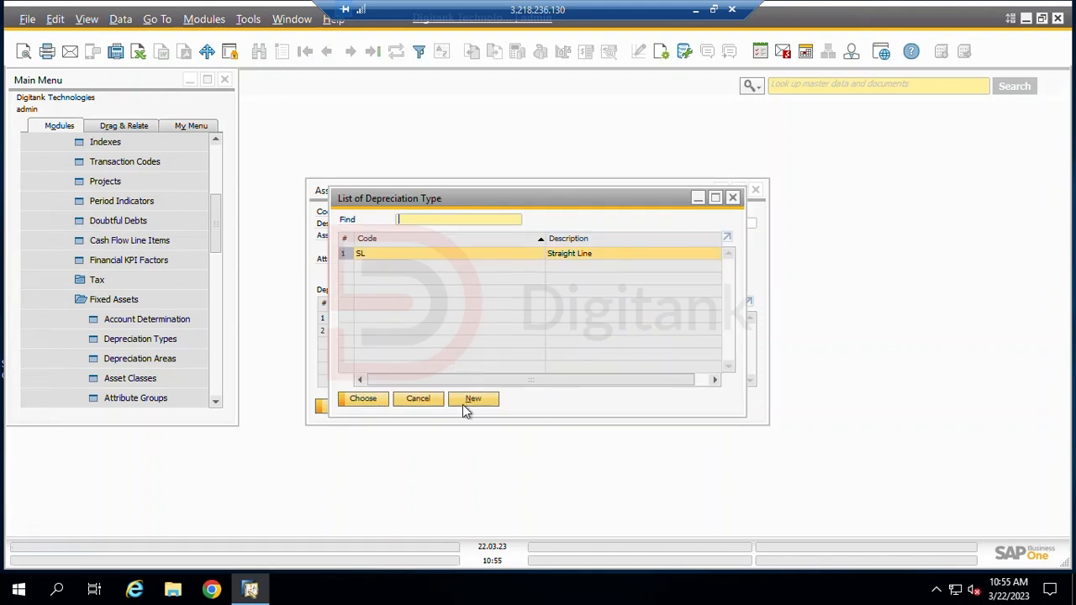
{"action": "left_click", "coordinate": [364, 398]}
Step: Set the useful life of the Main depreciation area to 60 months and add the asset class
{"action": "left_click", "coordinate": [672, 318]}
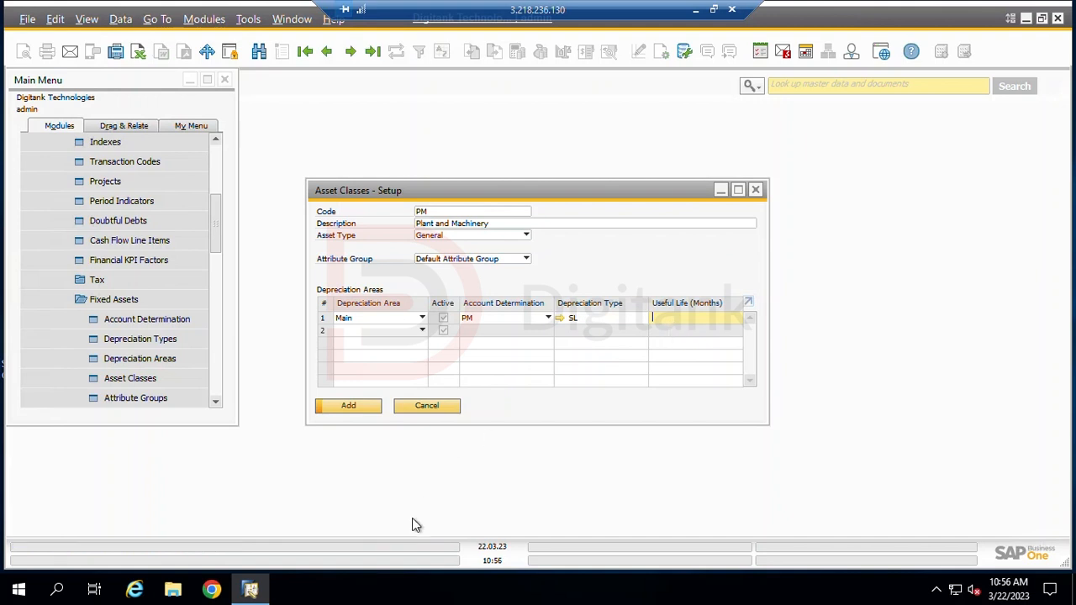
{"action": "type", "text": "60"}
{"action": "left_click", "coordinate": [343, 405]}
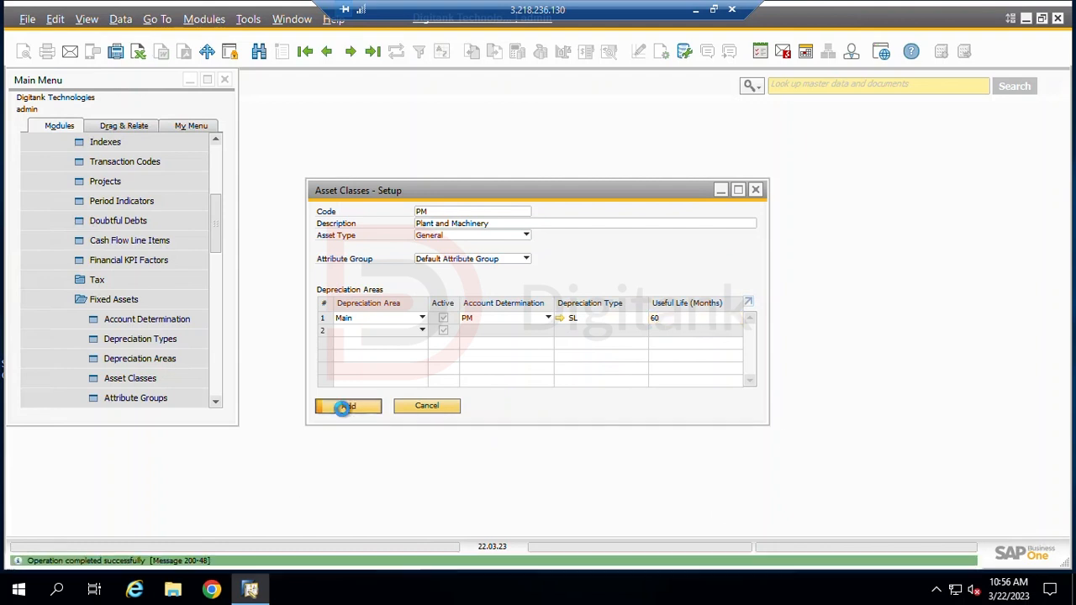
{"action": "left_click", "coordinate": [440, 410]}
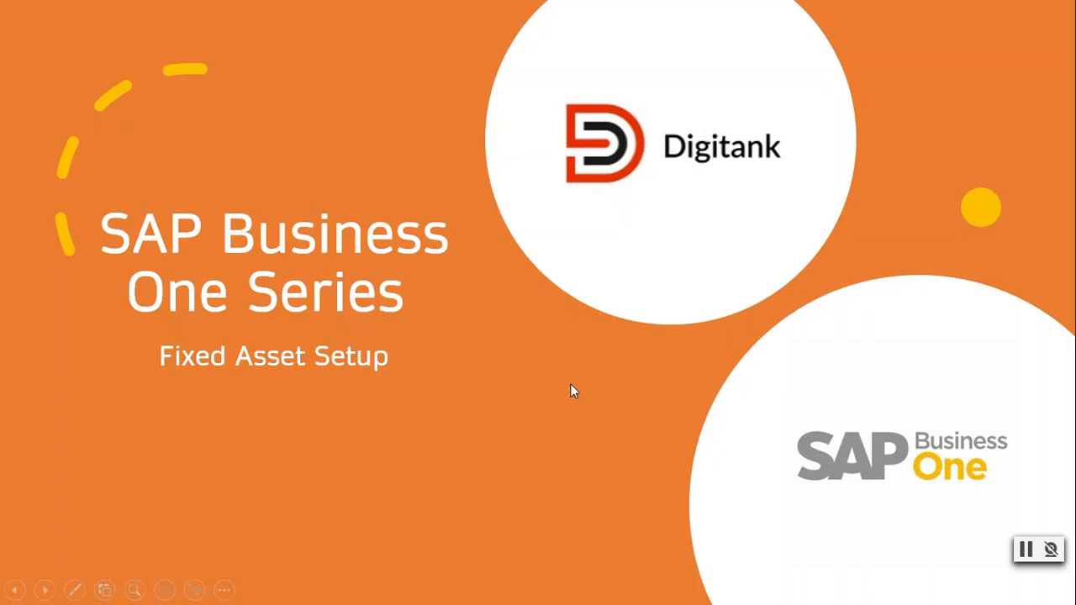
{"action": "left_click", "coordinate": [570, 391]}
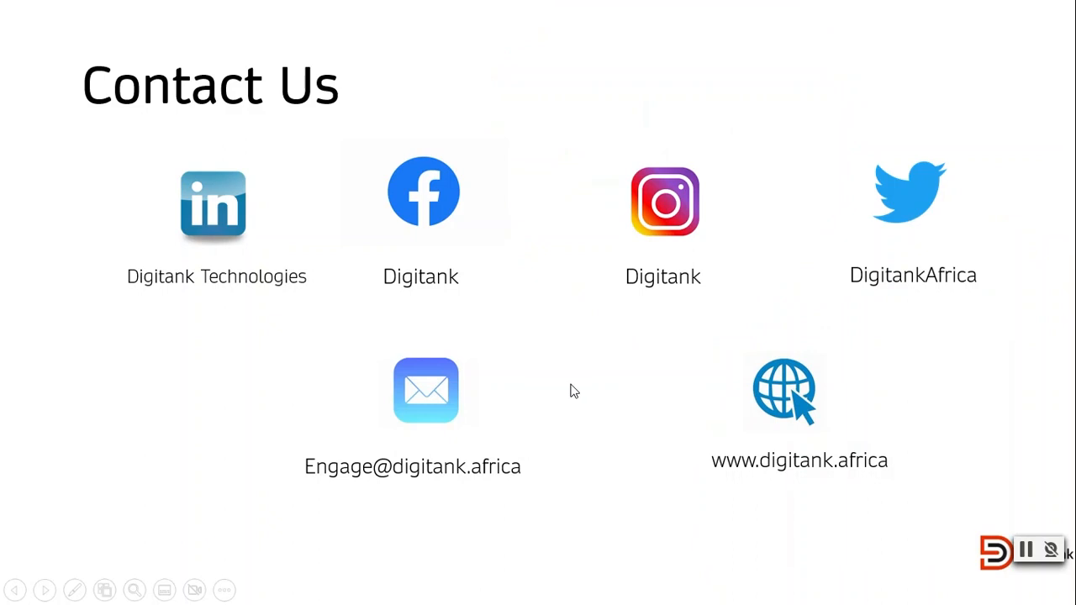